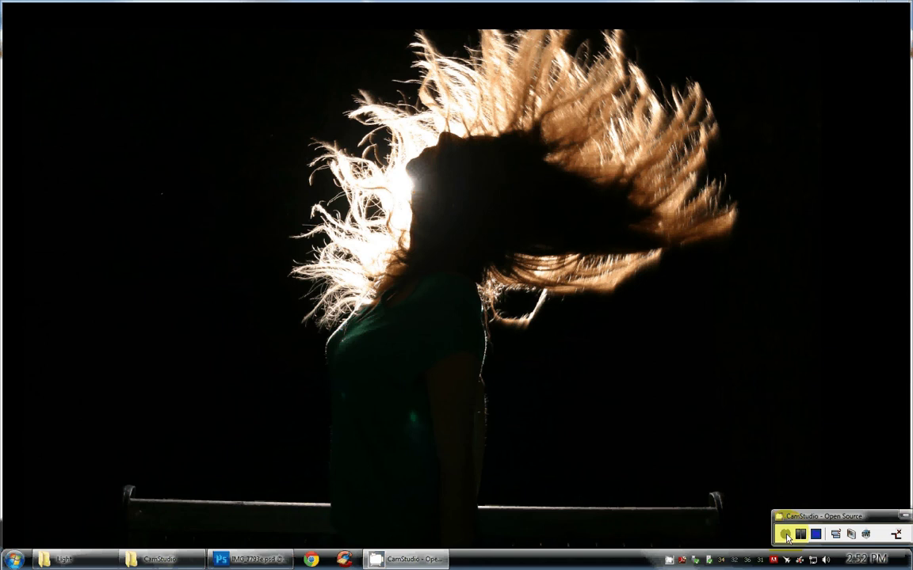
- Return from full-screen view to the standard screen mode and duplicate the Background layer
left_click(89, 206)
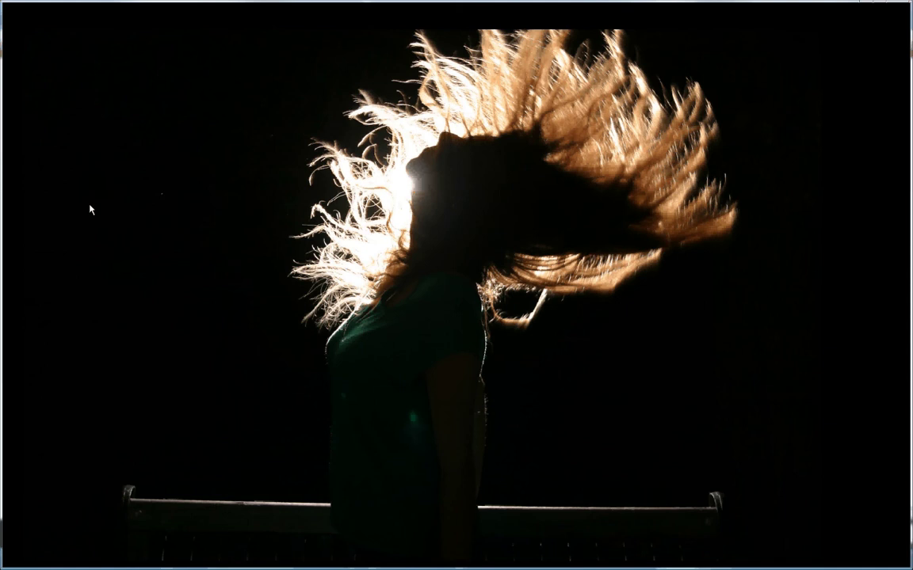
key("f")
key("f")
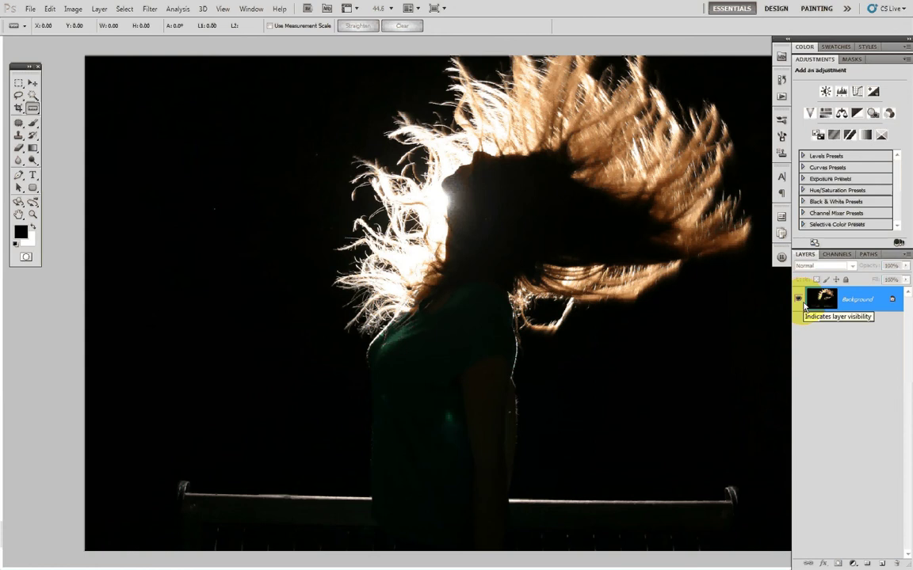
key("ctrl+j")
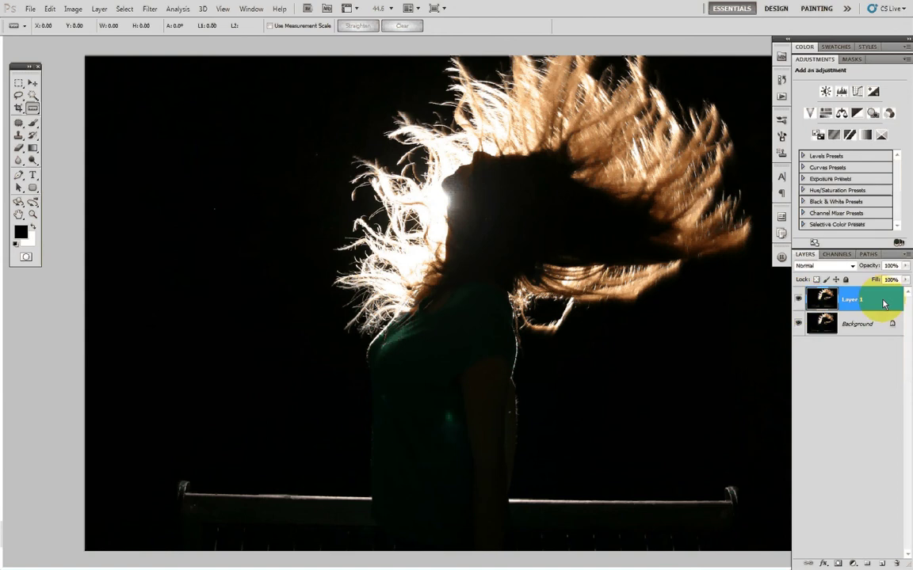
key("ctrl+z")
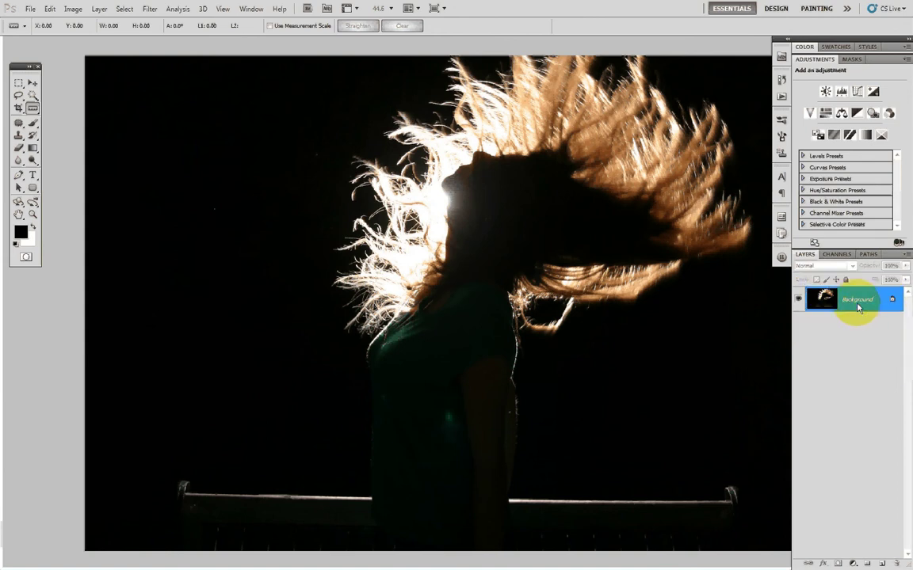
left_click_drag(857, 307, 886, 555)
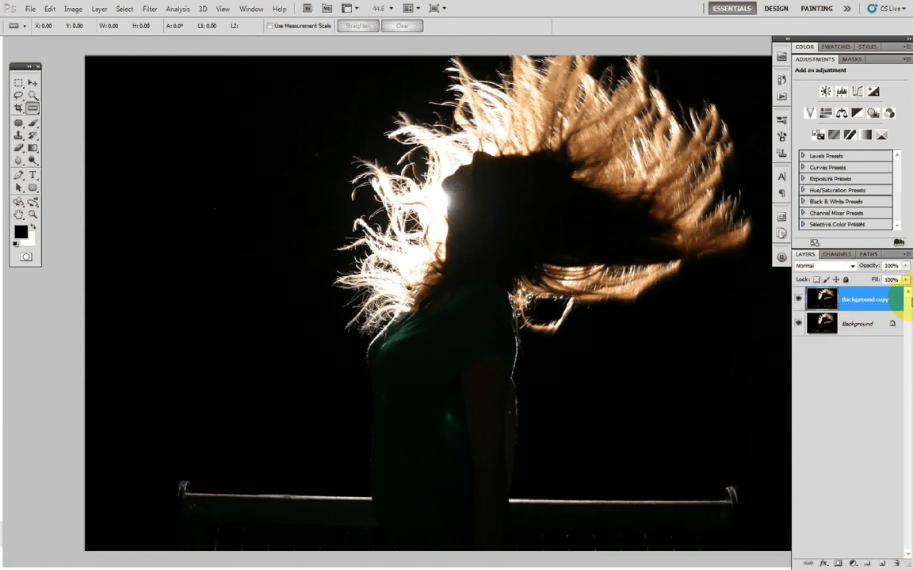
left_click_drag(600, 291, 542, 289)
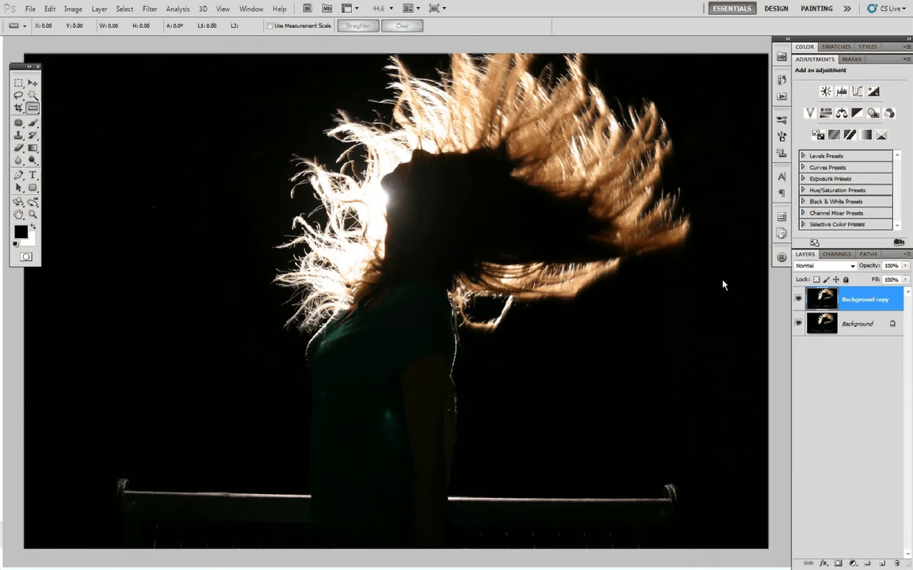
left_click(358, 24)
left_click(21, 501)
left_click(772, 473)
left_click(784, 489)
left_click(205, 8)
left_click(177, 8)
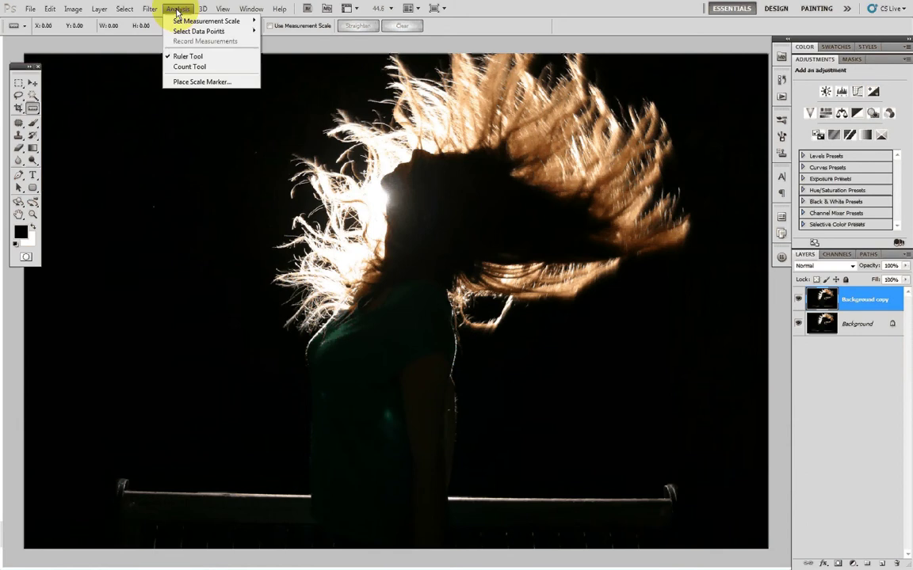
mouse_move(201, 22)
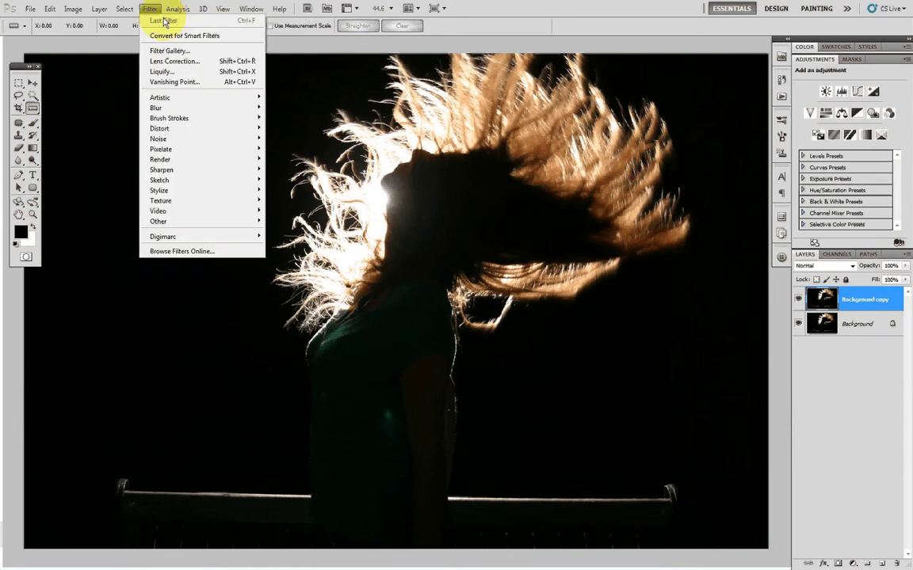
left_click(204, 58)
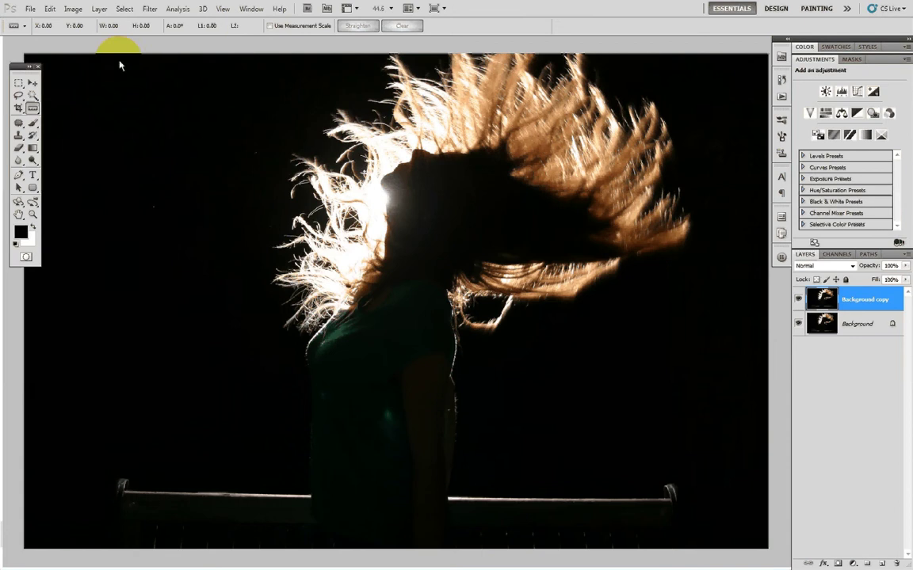
- Examine both ends of the bench rail up close to judge how level it is
scroll(124, 501, "up", 4)
scroll(123, 505, "up", 2)
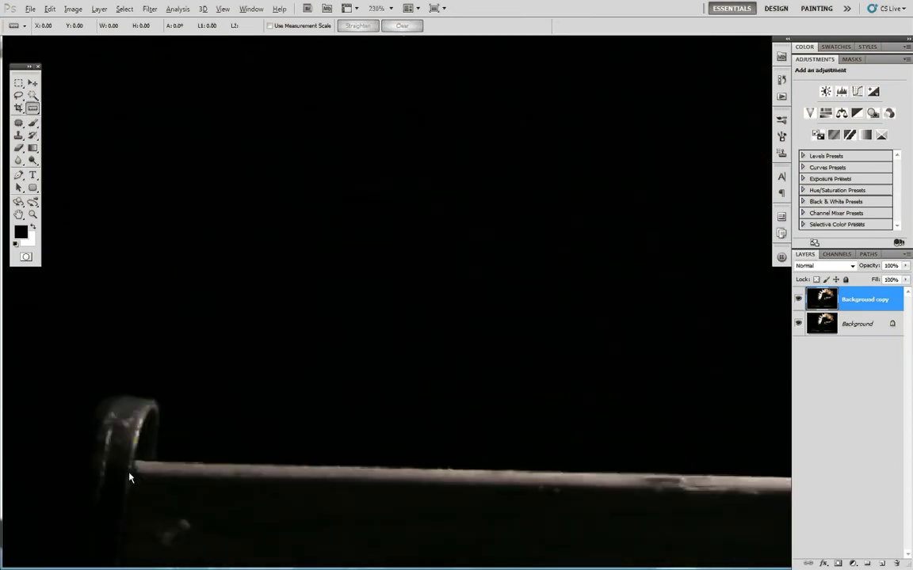
scroll(119, 432, "down", 4)
scroll(731, 478, "down", 1)
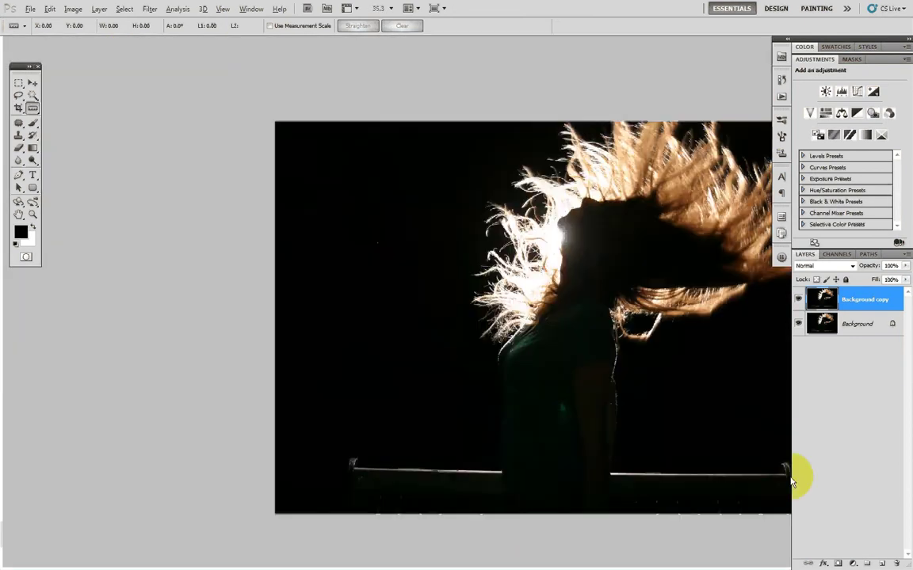
scroll(791, 475, "up", 4)
scroll(789, 479, "up", 3)
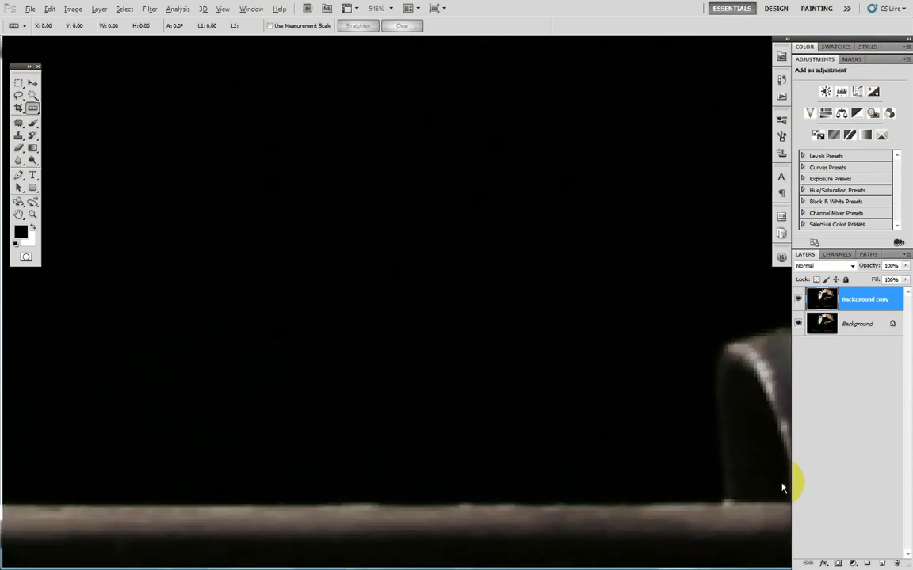
scroll(784, 481, "down", 5)
scroll(780, 481, "down", 1)
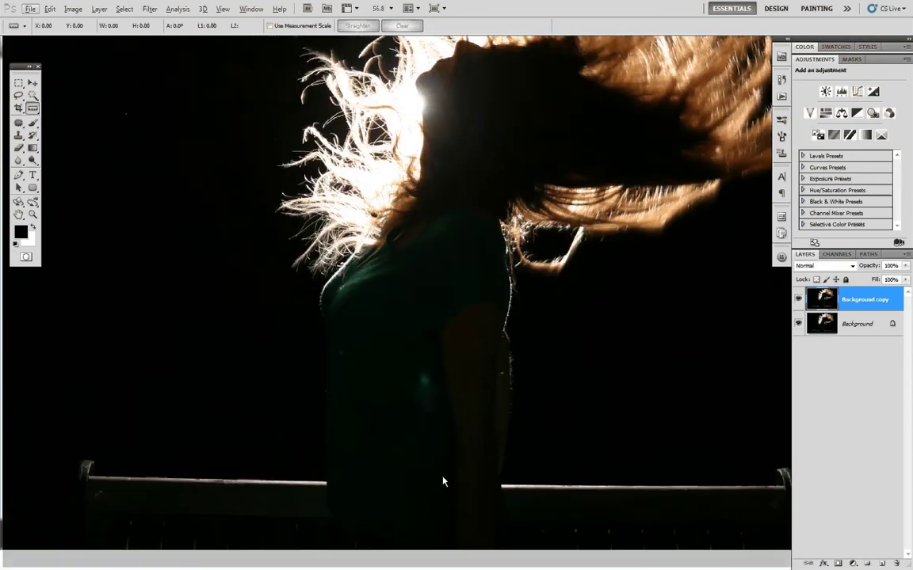
- Straighten the image with the Ruler tool, measuring along the bench's upper edge from one end post to the other
scroll(398, 395, "up", 1)
left_click_drag(398, 395, 409, 414)
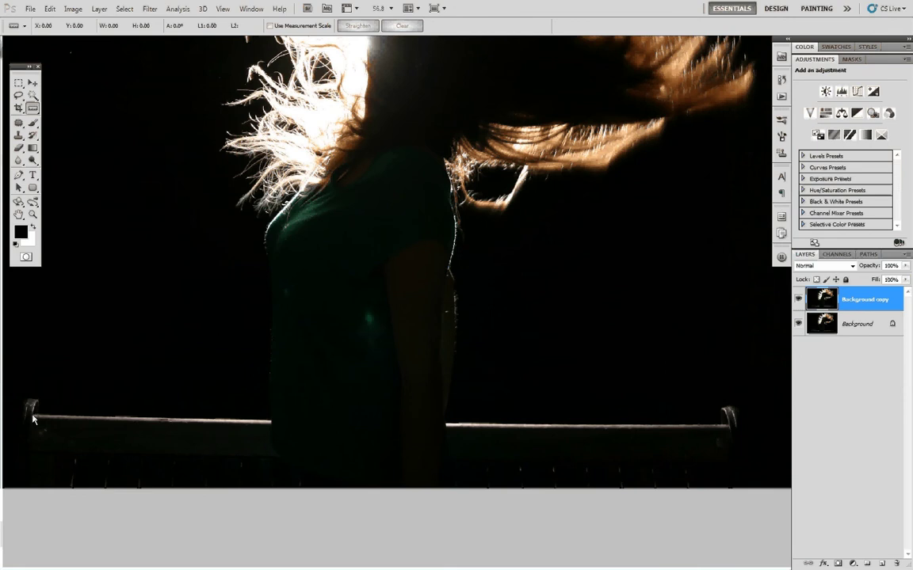
mouse_move(34, 418)
left_mouse_down()
mouse_move(737, 417)
mouse_move(745, 429)
mouse_move(729, 424)
left_mouse_up()
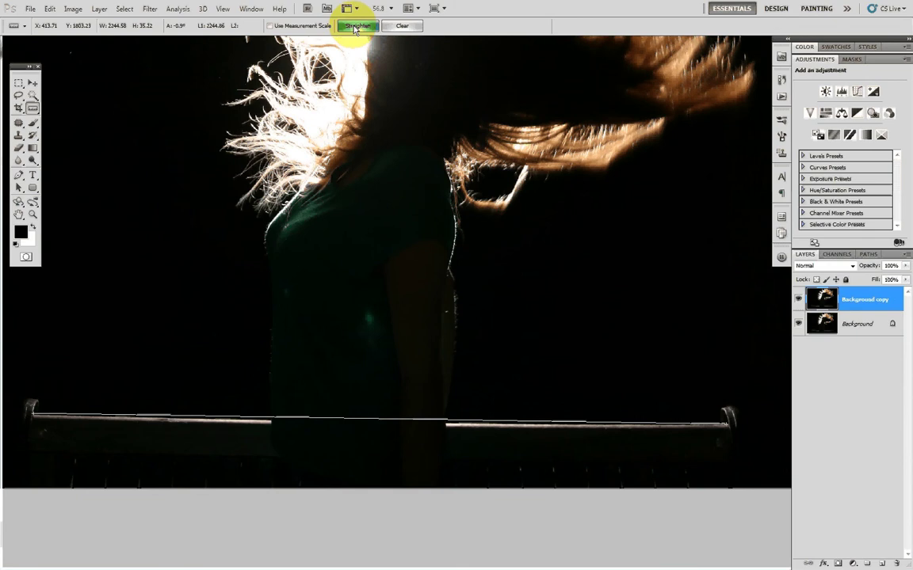
left_click(356, 26)
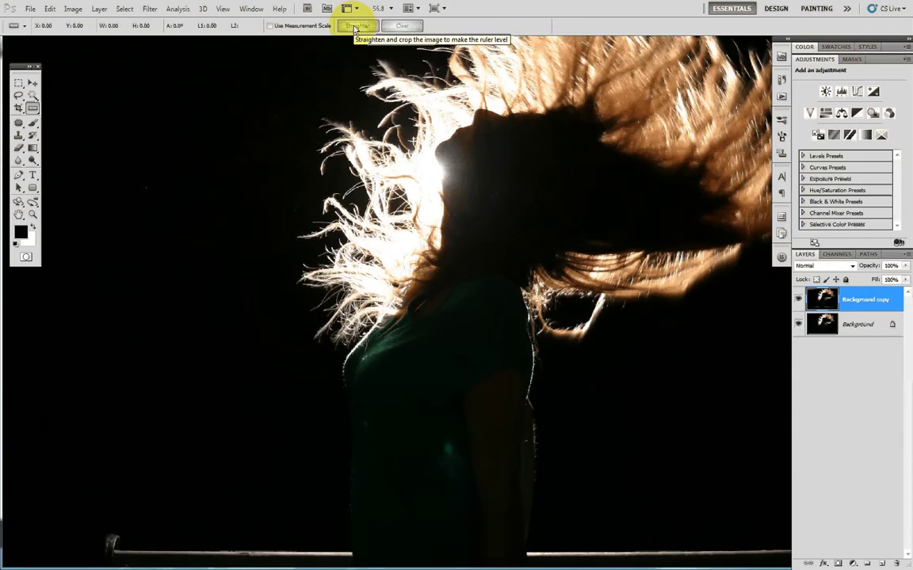
key("ctrl+0")
left_click_drag(492, 176, 430, 175)
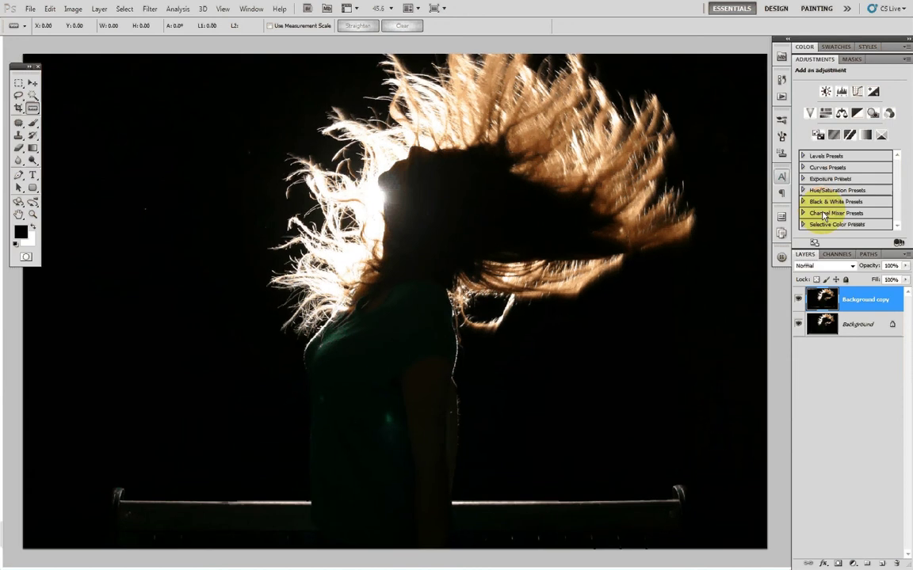
- Compare the photo before and after straightening by switching between the Duplicate Layer and Crop history states, ending on Crop
left_click(783, 87)
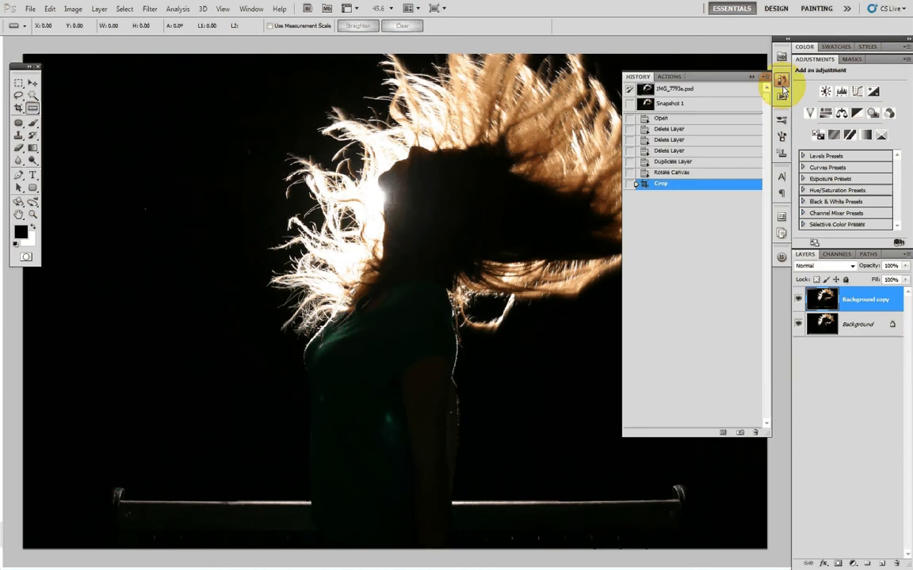
left_click(672, 161)
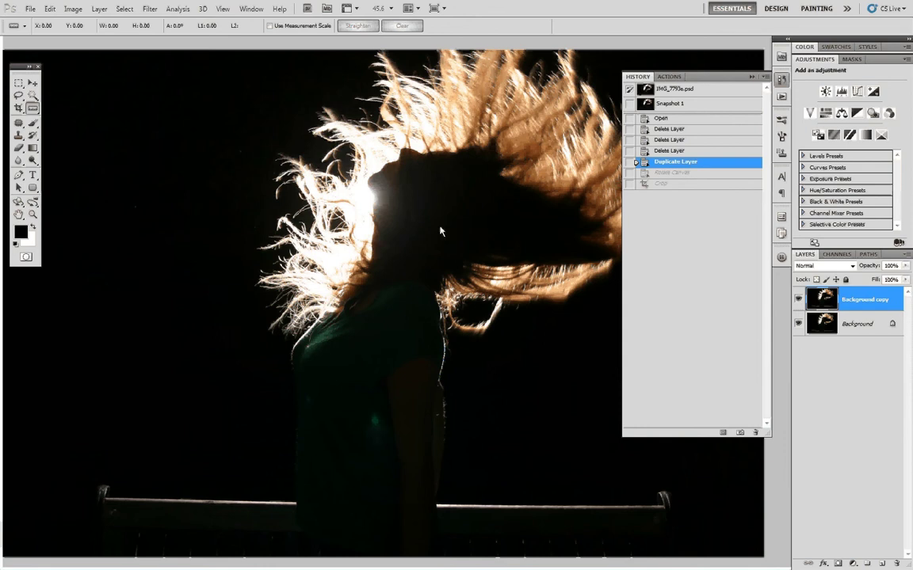
left_click(664, 185)
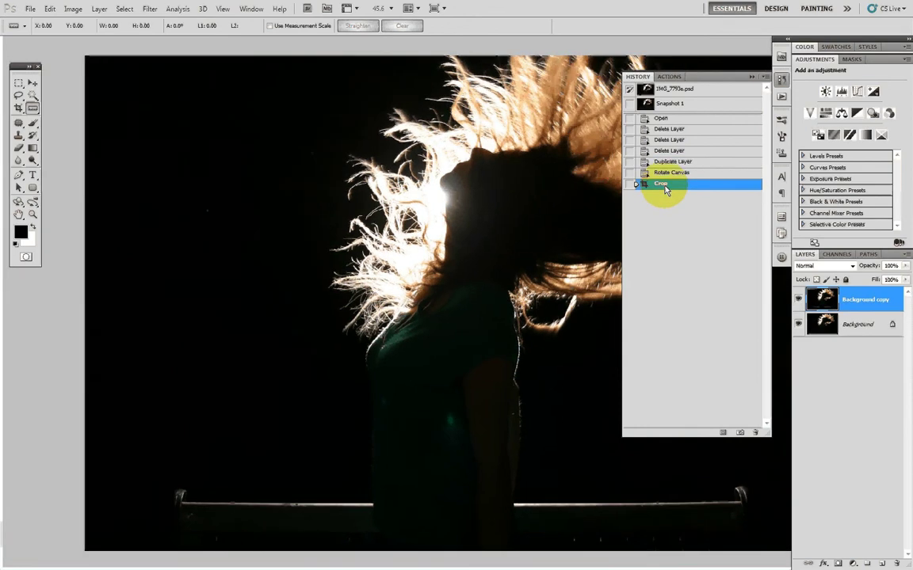
left_click(668, 162)
left_click(664, 185)
left_click(668, 162)
left_click(665, 185)
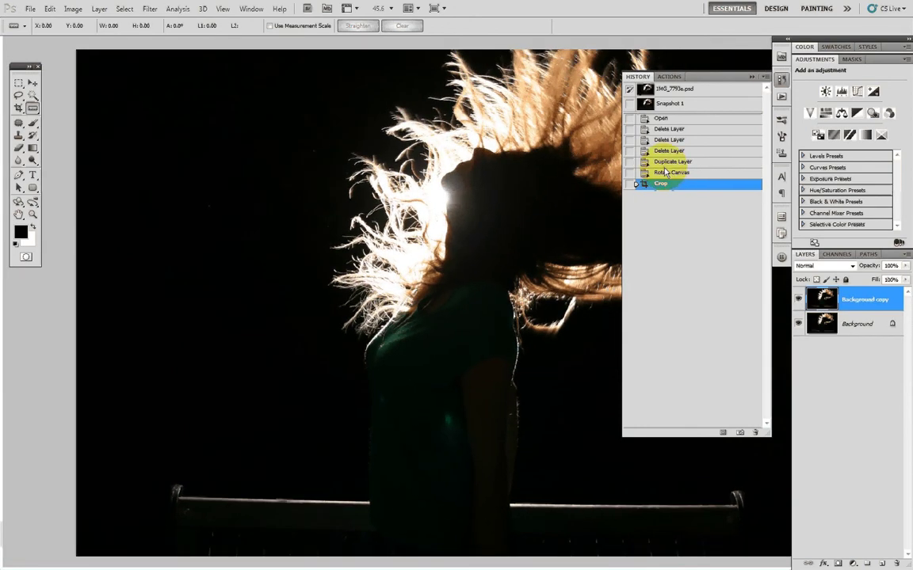
left_click(672, 161)
left_click(663, 184)
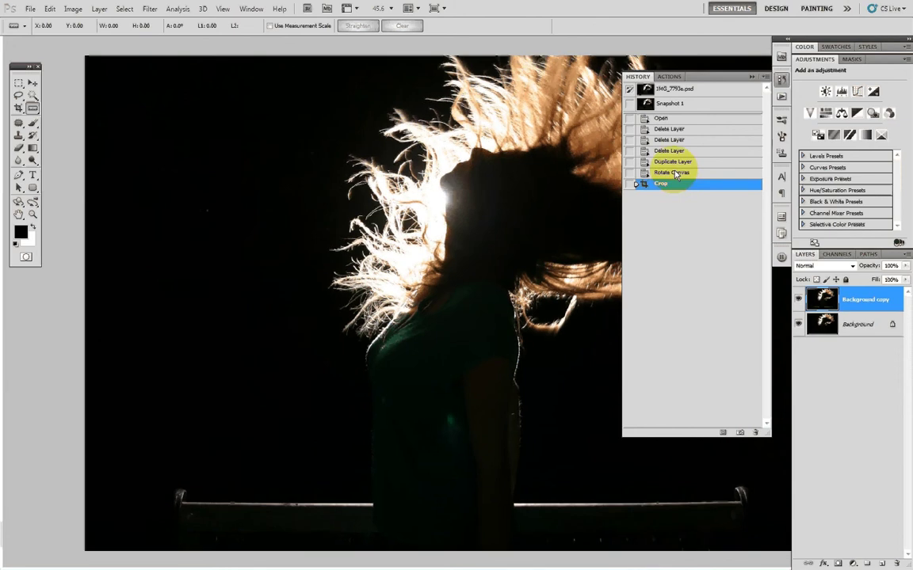
left_click(673, 162)
left_click(664, 184)
left_click(673, 161)
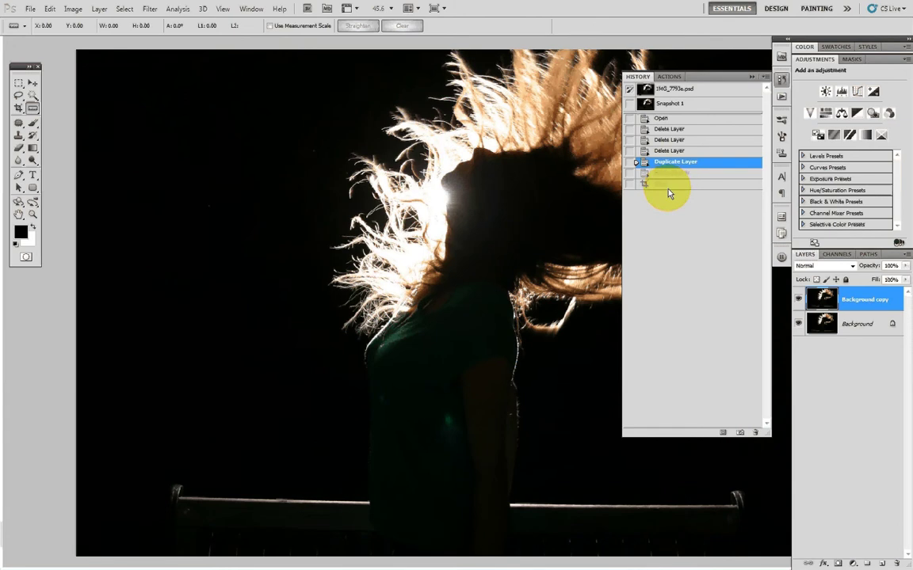
left_click(666, 185)
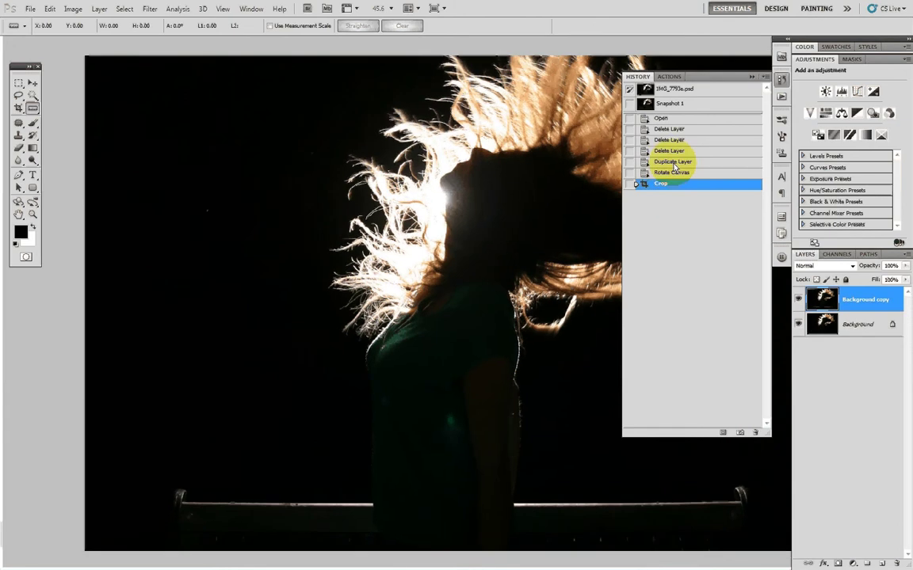
left_click(751, 79)
left_click_drag(618, 237, 545, 236)
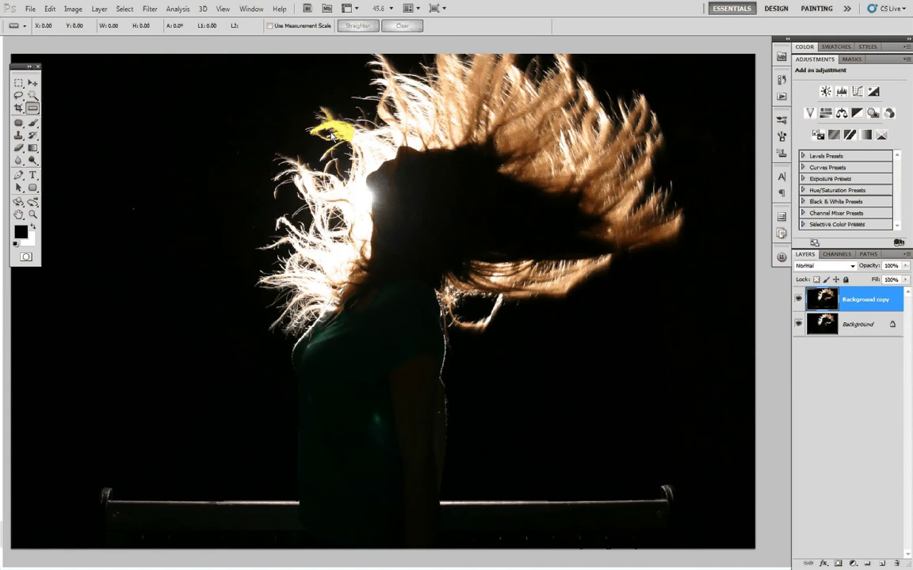
left_click(357, 179)
left_click(859, 307)
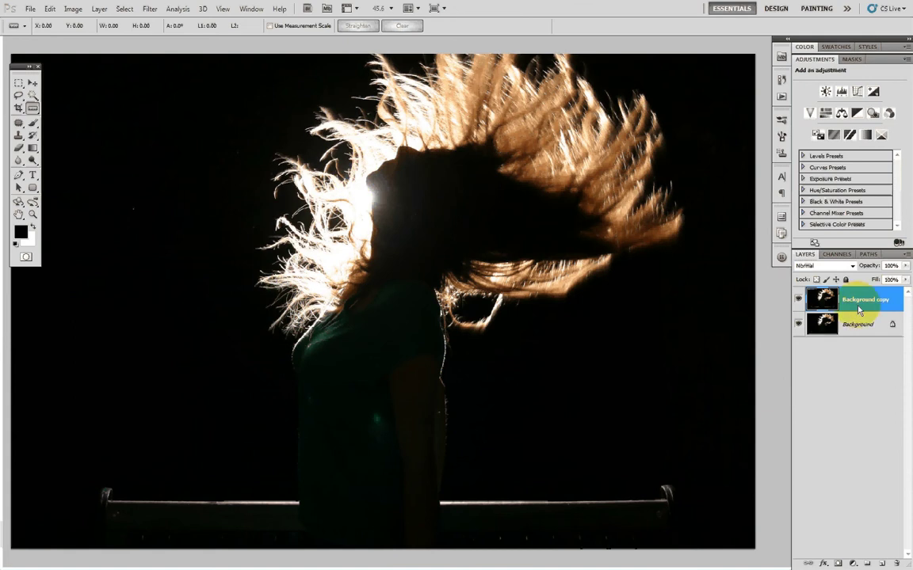
left_click(758, 256)
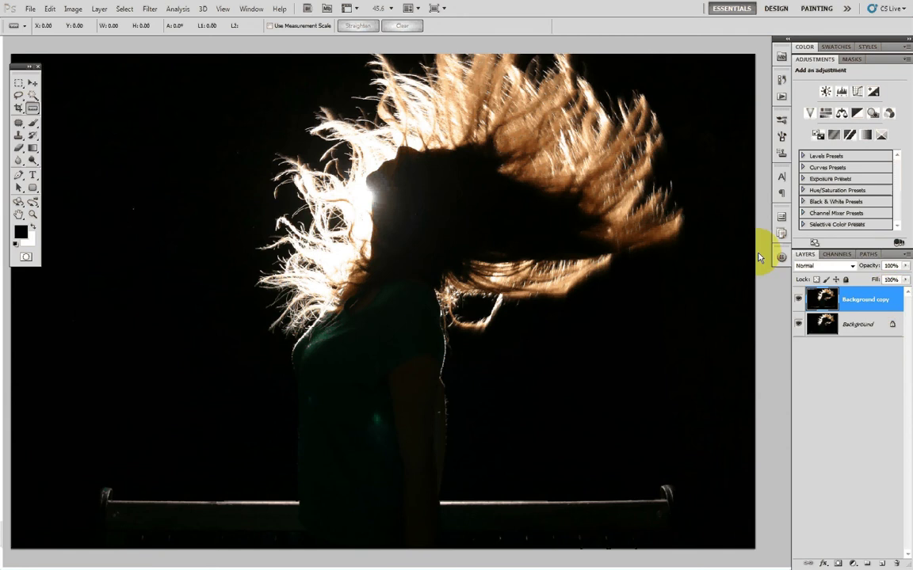
- Start the Lens Flare filter on the duplicated layer and place the flare centre in the lower middle of the preview image
left_click(150, 9)
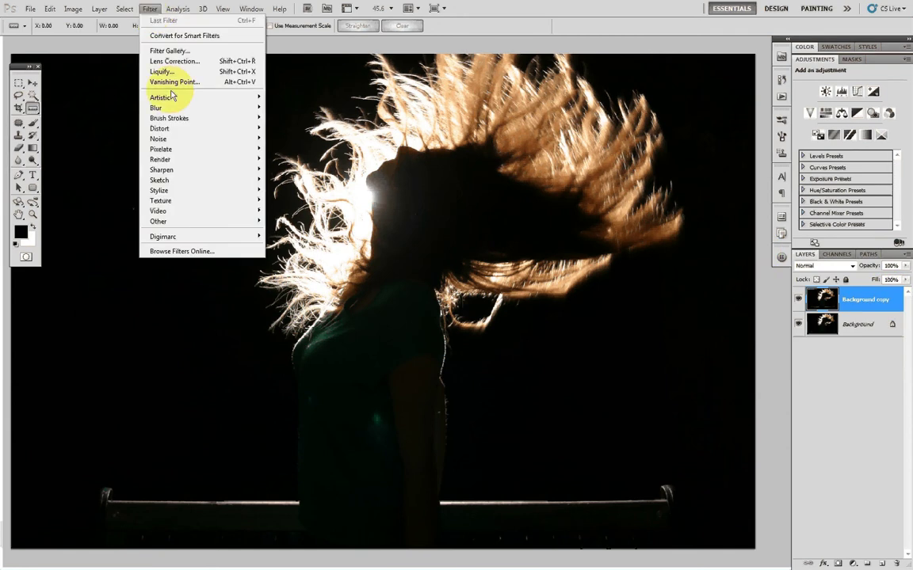
mouse_move(243, 204)
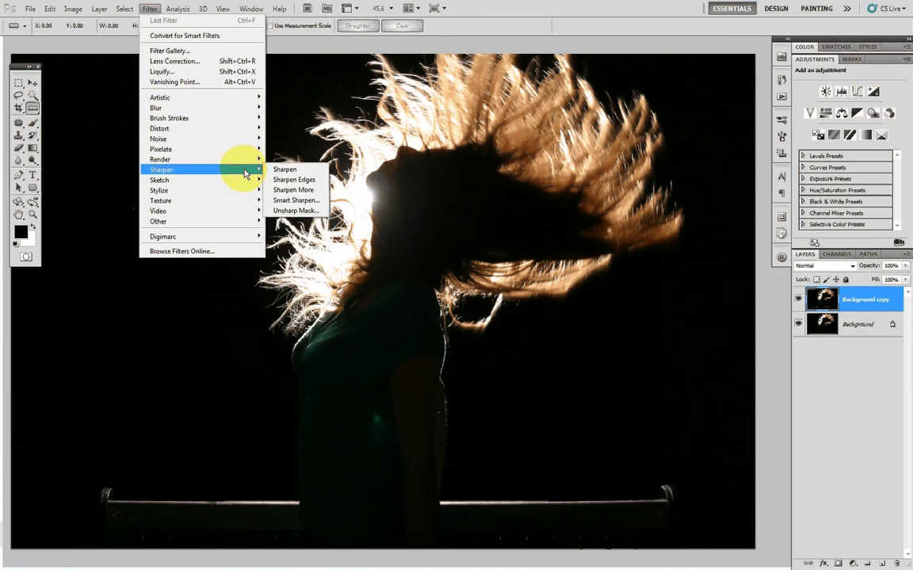
mouse_move(247, 164)
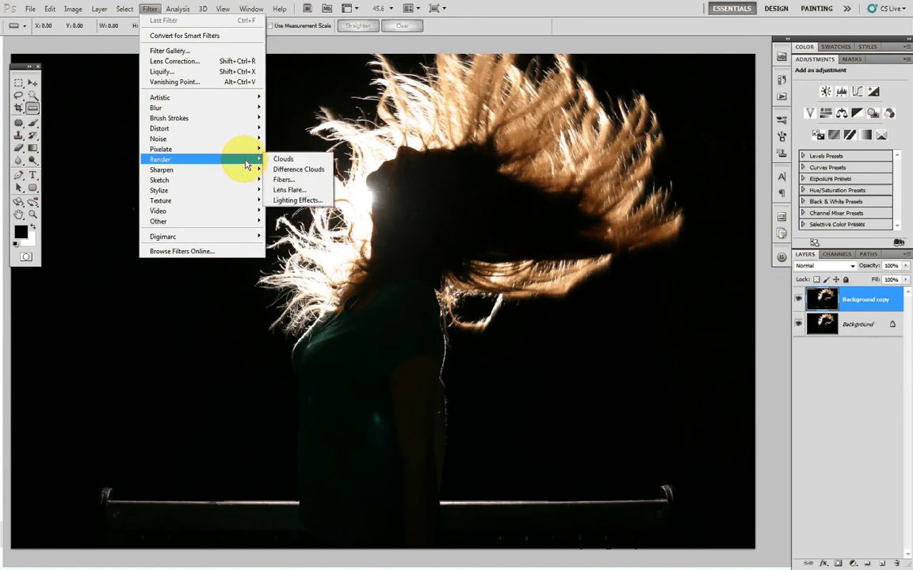
left_click(308, 190)
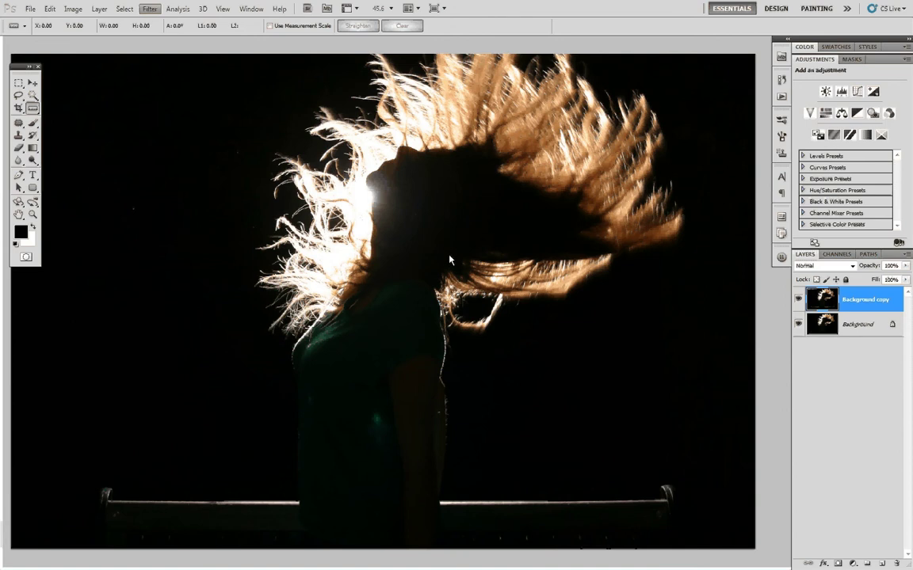
left_click(433, 196)
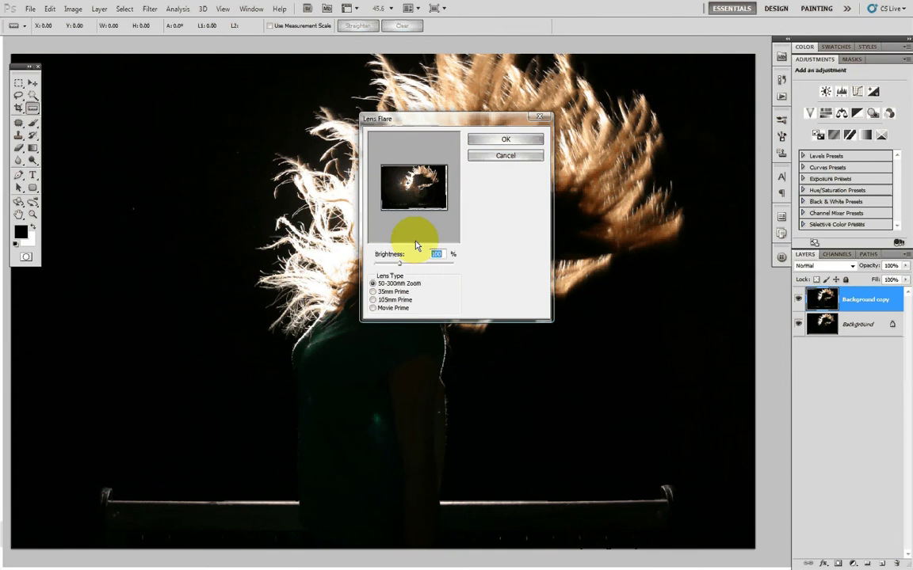
left_click(406, 184)
left_click(415, 203)
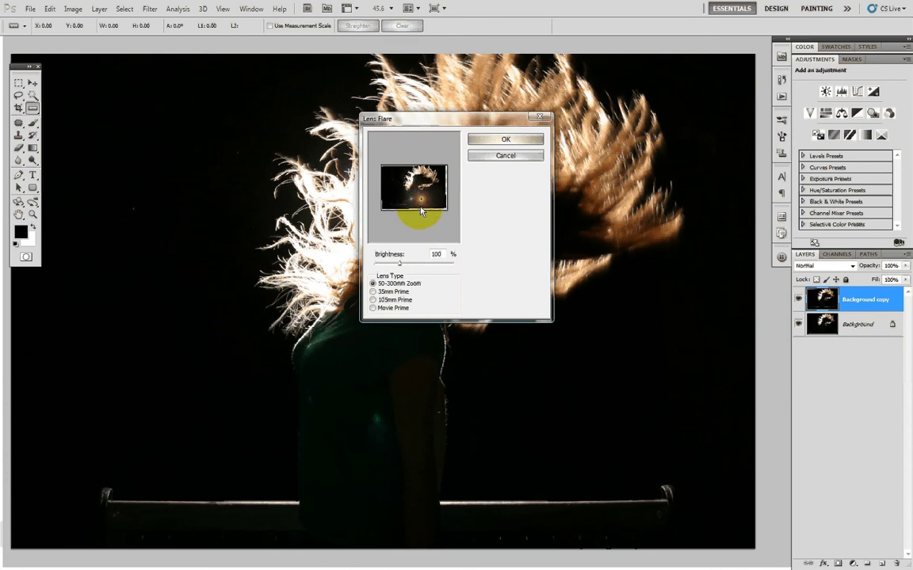
- Compare the Movie Prime, 105mm Prime and 35mm Prime lens types in the flare preview, ending on 50-300mm Zoom
left_click(390, 308)
left_click(414, 190)
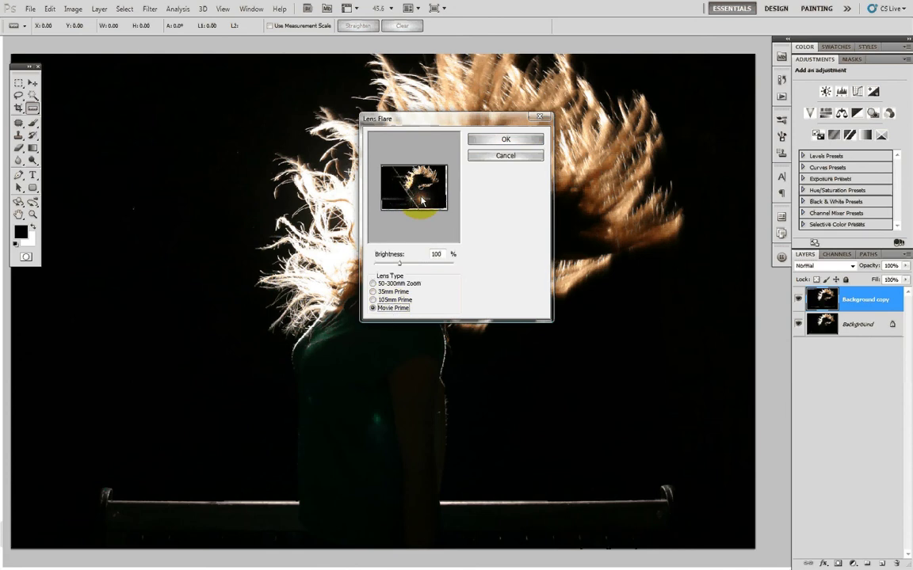
mouse_move(412, 190)
left_mouse_down()
mouse_move(389, 193)
mouse_move(416, 201)
mouse_move(429, 185)
mouse_move(398, 182)
left_mouse_up()
left_click(392, 286)
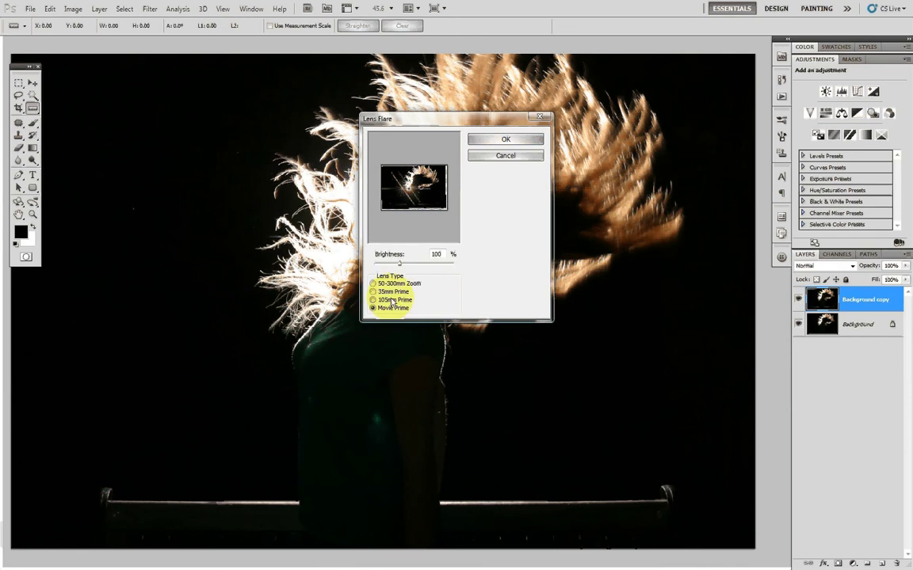
left_click(394, 300)
left_click(394, 293)
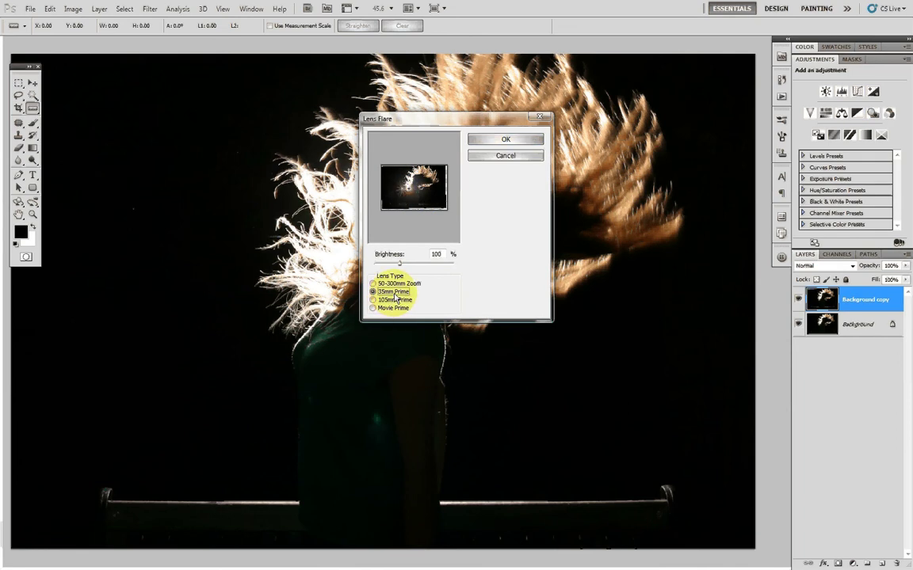
left_click(397, 285)
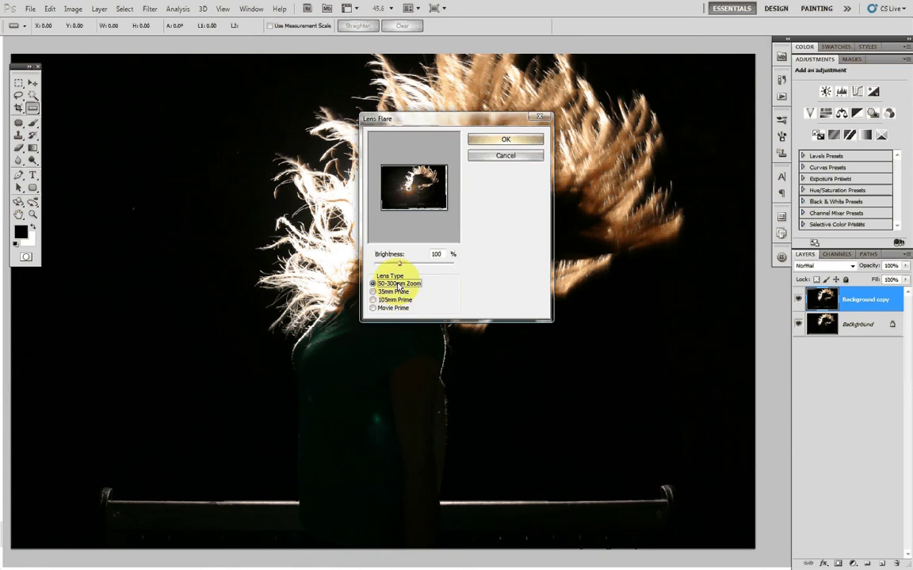
- Place the flare centre on the bright backlit hair beside the face and apply the 50-300mm Zoom flare at 100% brightness
left_click(413, 189)
mouse_move(413, 194)
left_mouse_down()
mouse_move(402, 175)
mouse_move(414, 182)
left_mouse_up()
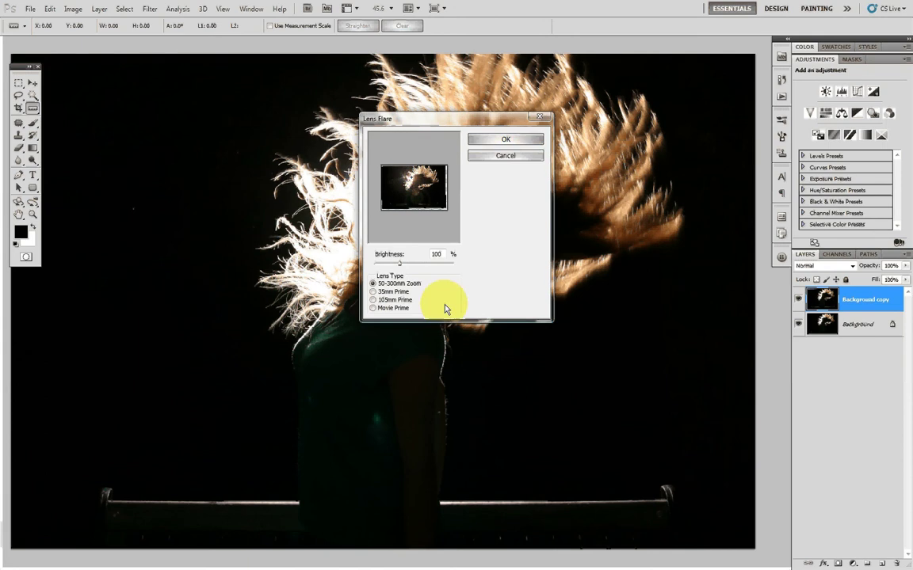
left_click(505, 141)
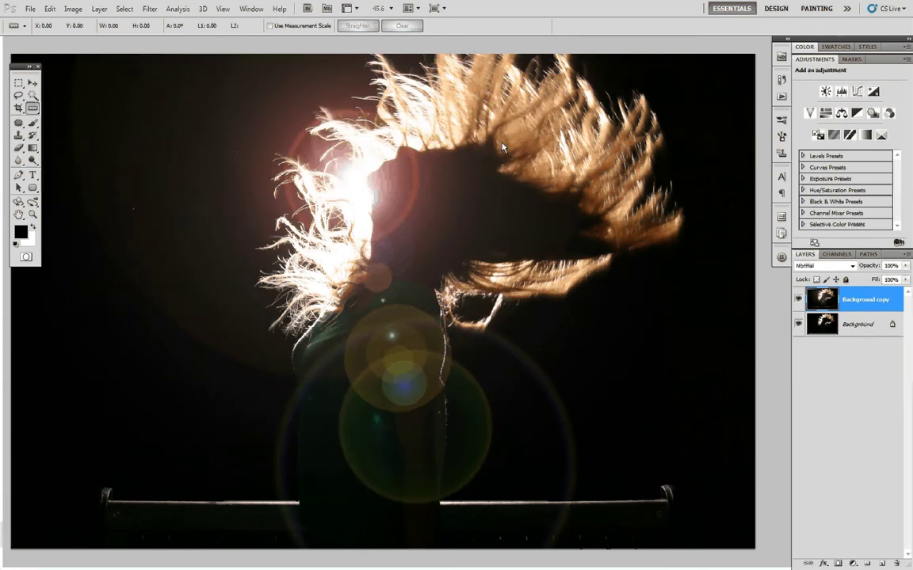
- Add a new empty layer above the flare layer and load the Transparent Rainbow preset for the Gradient tool
scroll(497, 289, "down", 2)
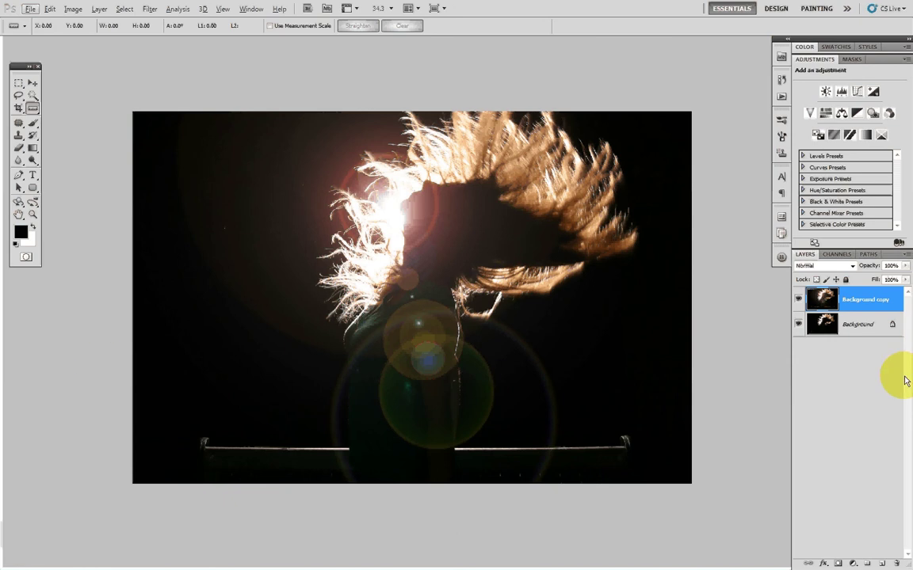
left_click(883, 563)
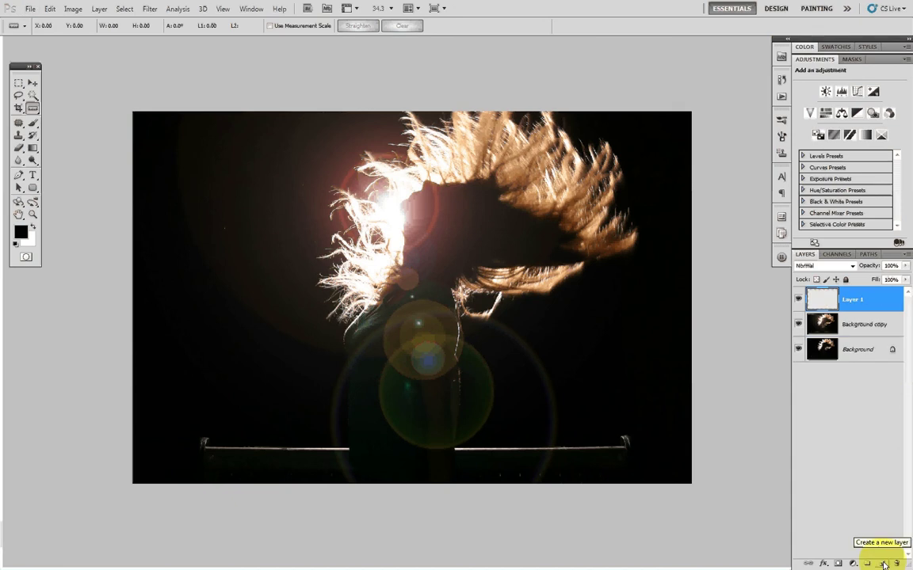
key("g")
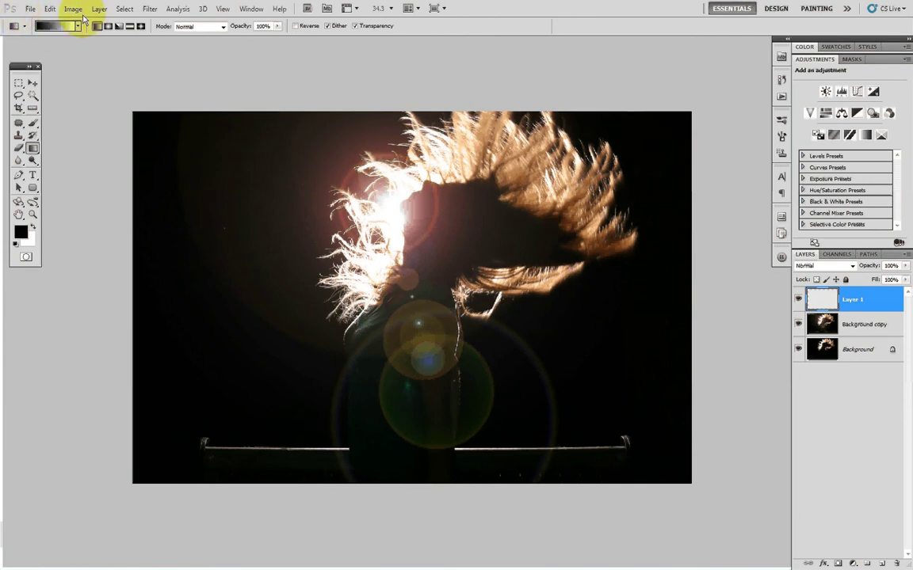
left_click(39, 25)
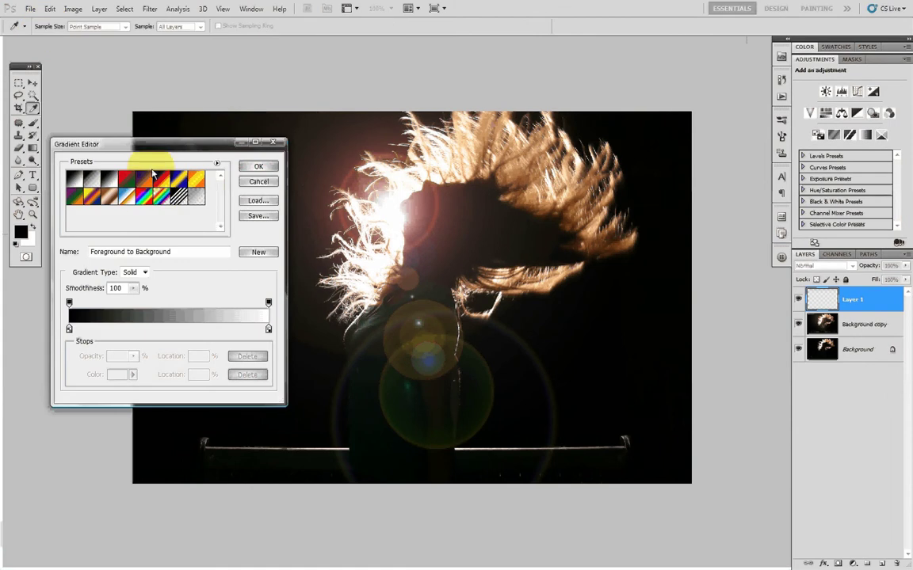
left_click(162, 199)
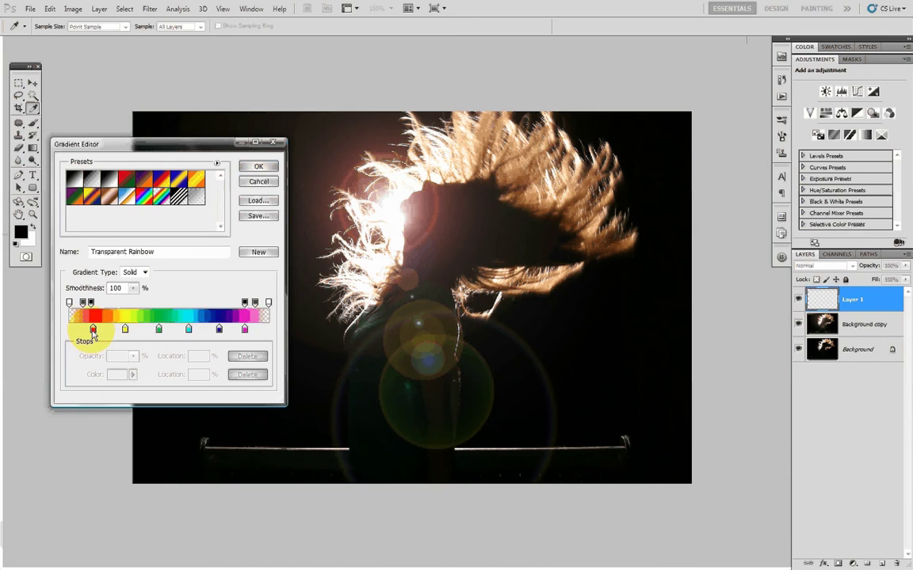
- Remove the gradient's yellow and green stops, then move magenta to 22%, dark blue to 62% and cyan between them
left_click_drag(126, 332, 159, 350)
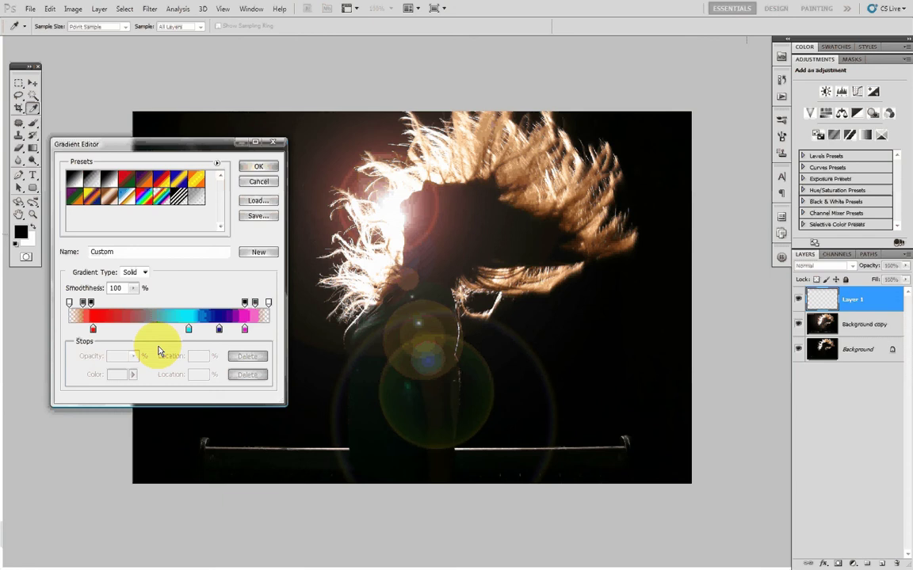
left_click(245, 329)
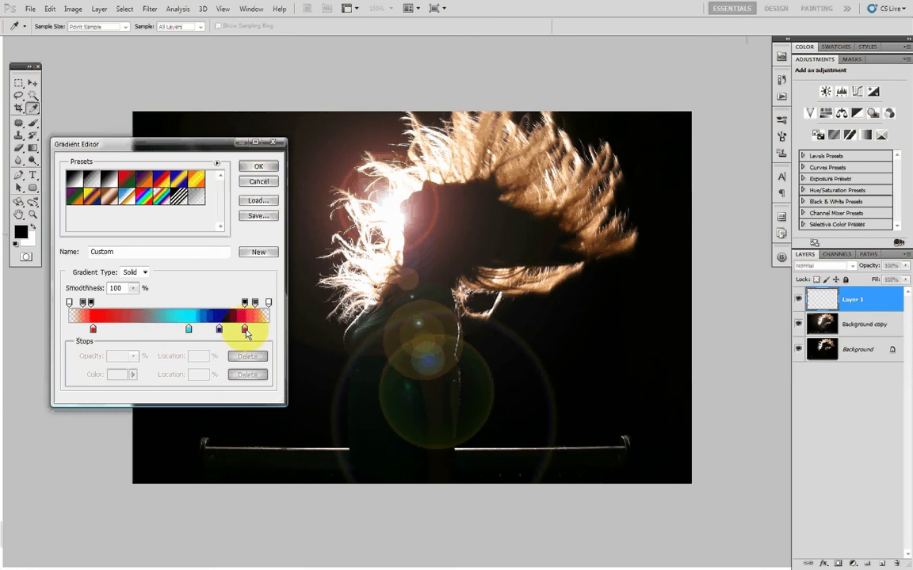
left_click_drag(246, 334, 115, 335)
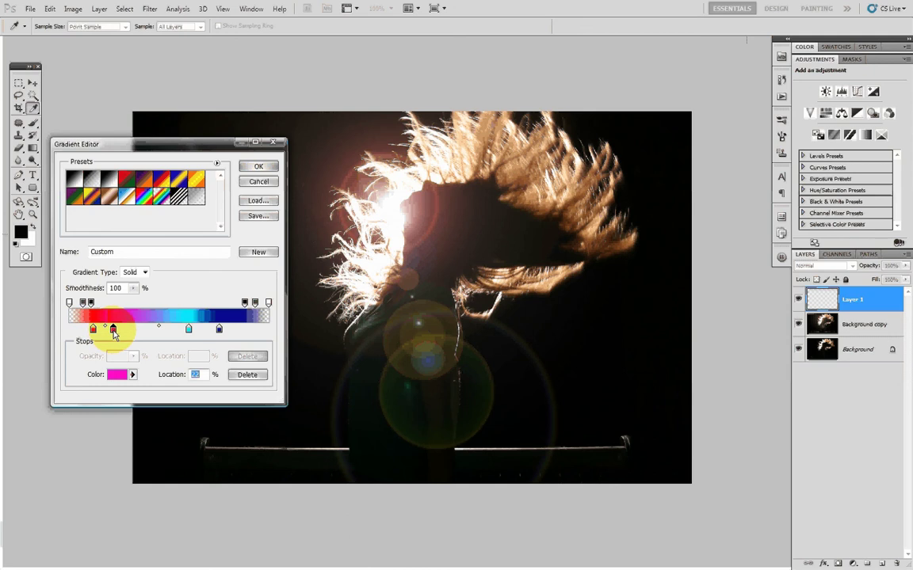
left_click(189, 330)
left_click_drag(189, 333, 152, 333)
left_click_drag(218, 332, 194, 333)
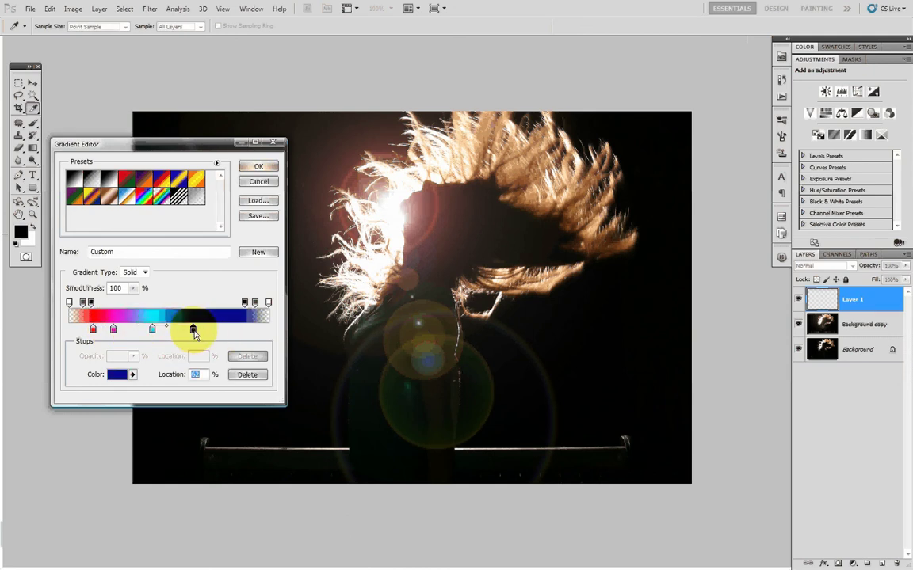
- Recolour the dark blue gradient stop to purple 810eda and accept the edited gradient
double_click(193, 330)
left_click_drag(725, 410, 733, 393)
left_click(702, 379)
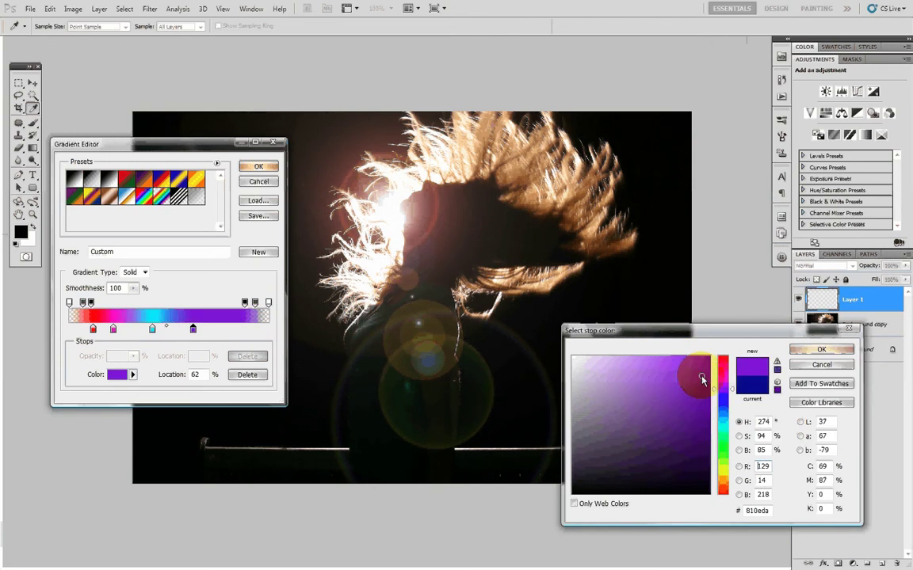
left_click(807, 350)
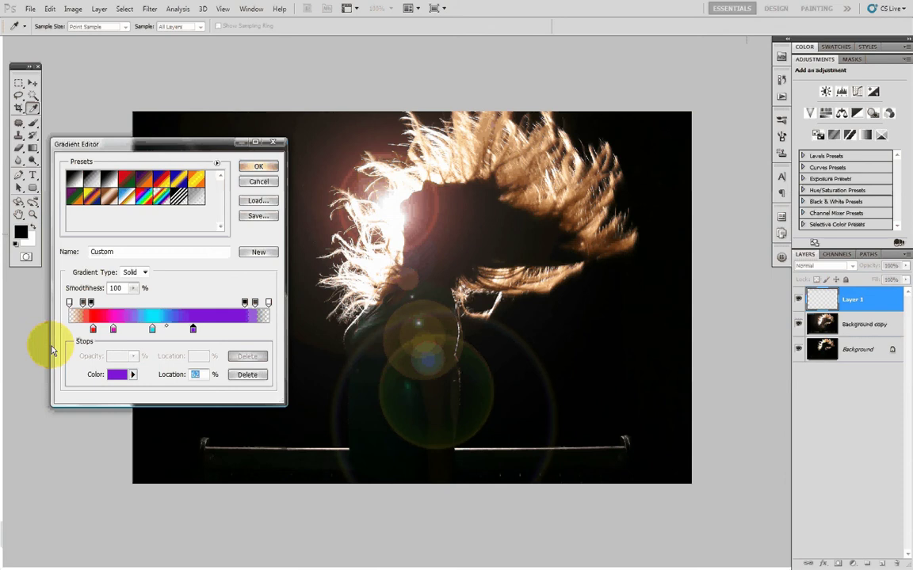
left_click(254, 169)
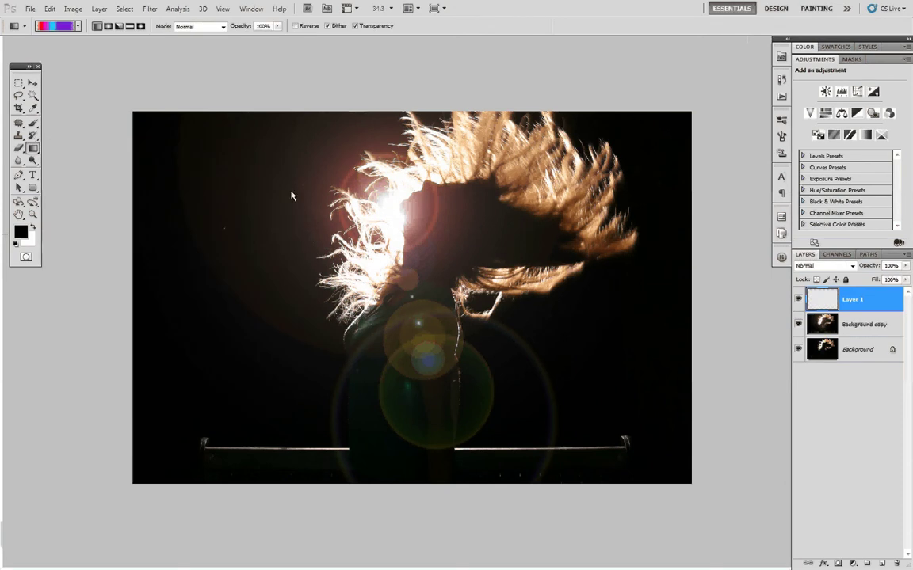
- Try two horizontal gradient fills across the subject on the new layer, undoing each one
left_click_drag(240, 243, 611, 239)
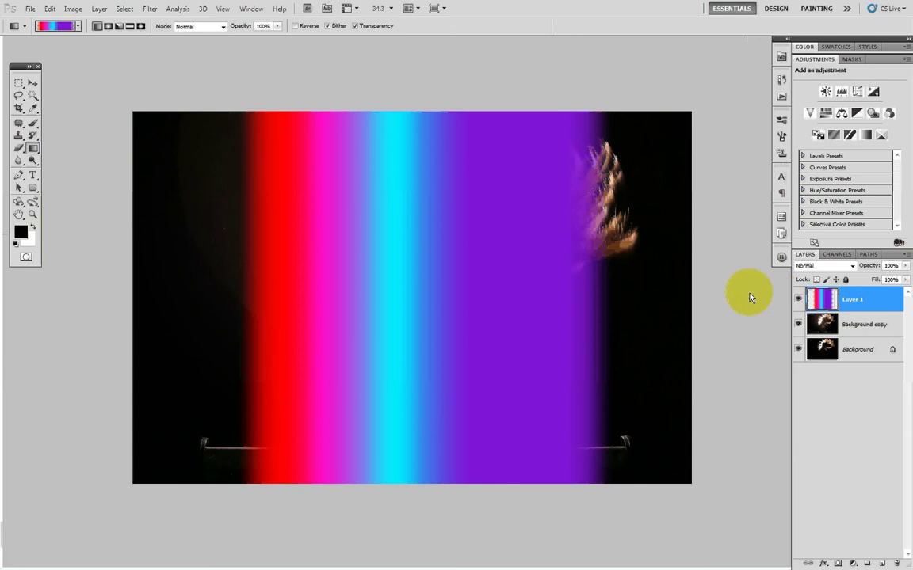
key("ctrl+z")
left_click_drag(204, 248, 625, 248)
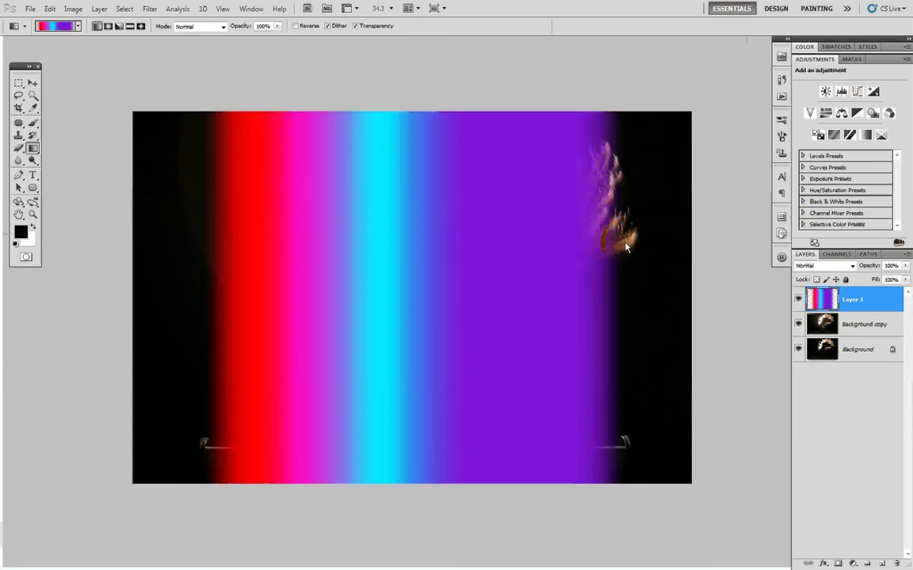
key("ctrl+z")
- Fill the new layer with a horizontal gradient spanning the hair from edge to edge and set its blend mode to Hue
left_click(316, 251)
left_click_drag(317, 251, 642, 249)
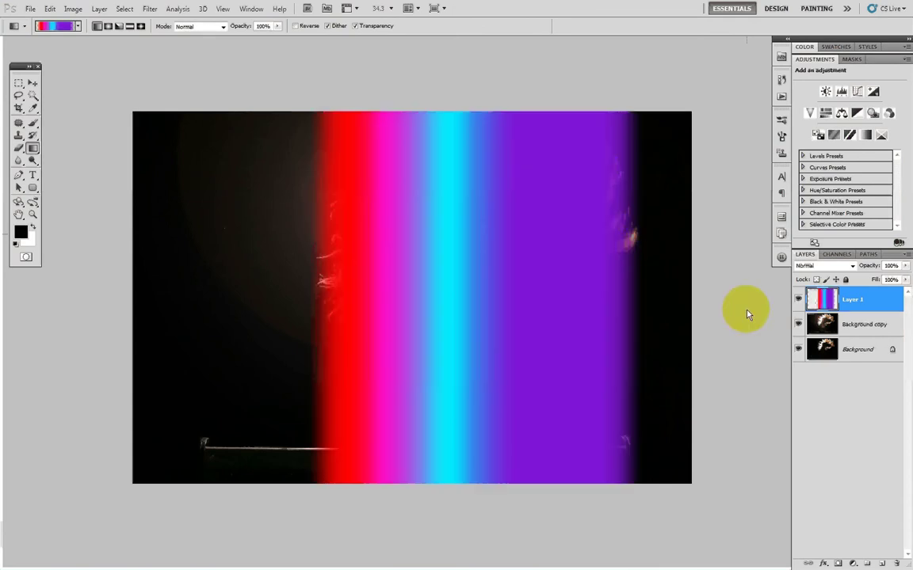
left_click(830, 271)
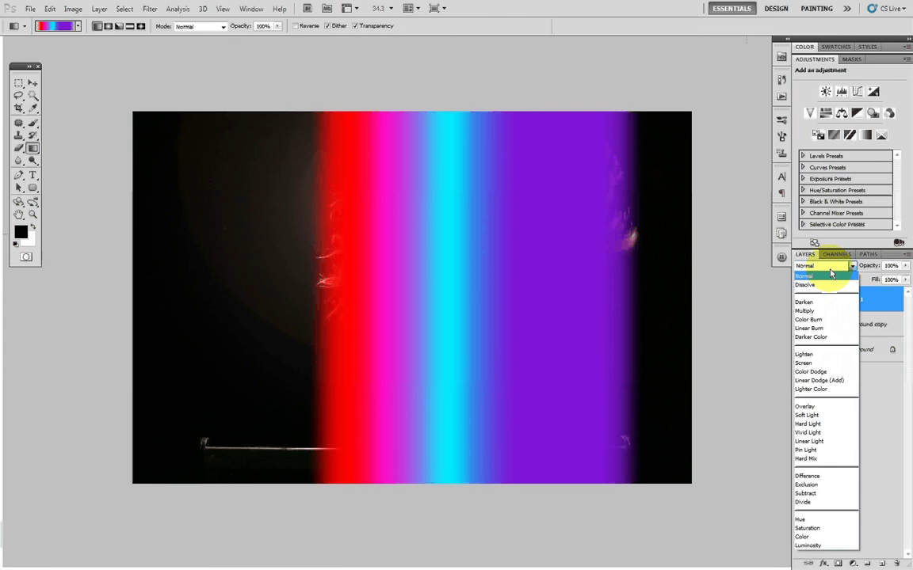
left_click(805, 521)
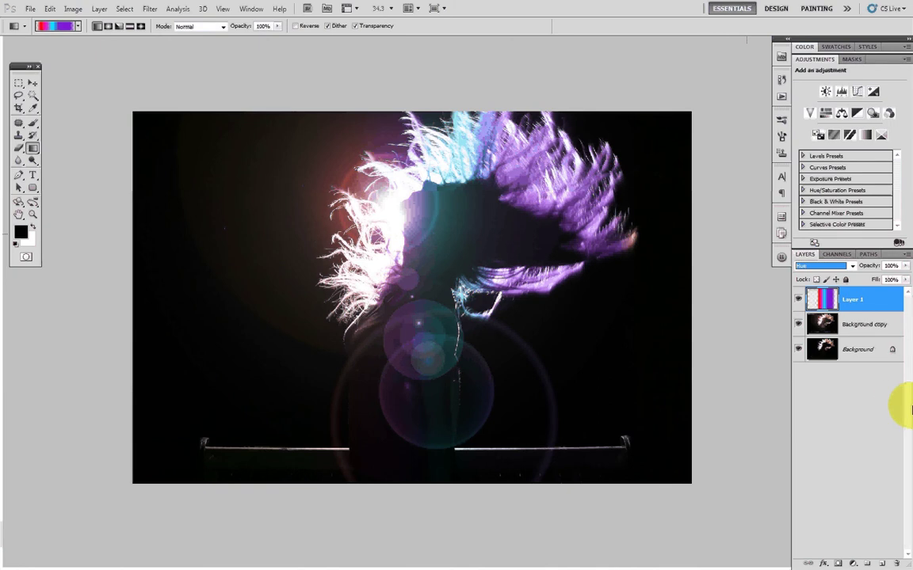
- Undo the Hue blend mode and the gradient fill on the new layer
key("ctrl+alt+z")
key("ctrl+alt+z")
key("ctrl+alt+z")
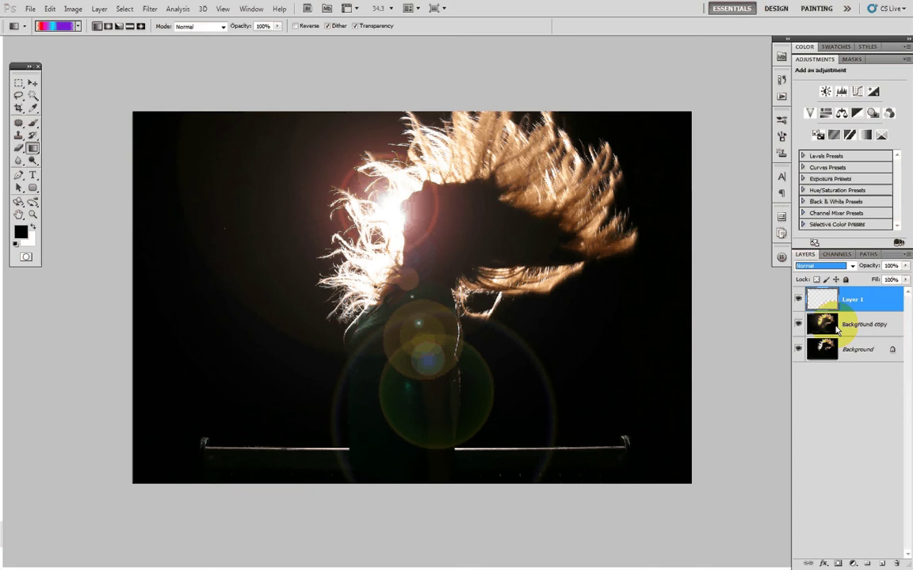
- Respace the custom gradient's stops, moving purple to 78%, cyan to 58% and magenta to 31%, and accept the changes
left_click(47, 26)
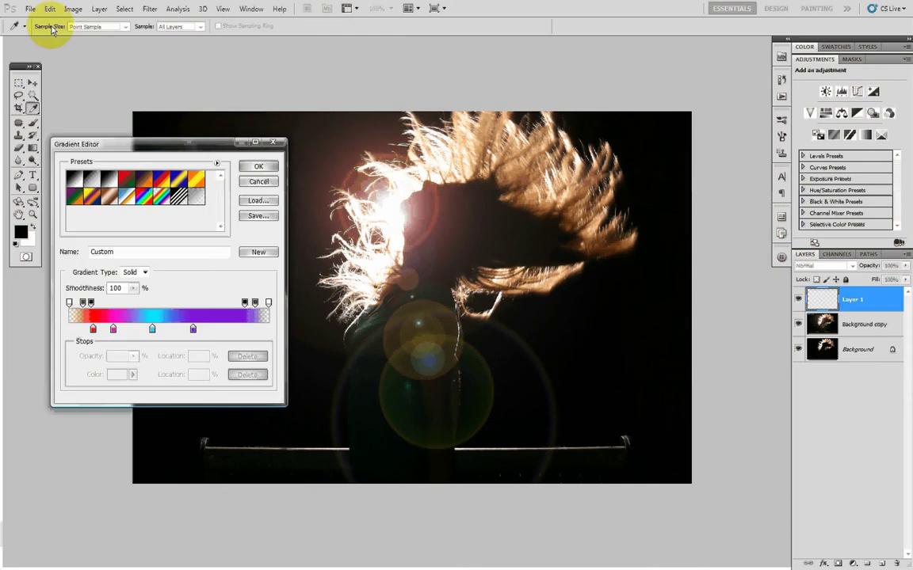
left_click_drag(193, 329, 225, 330)
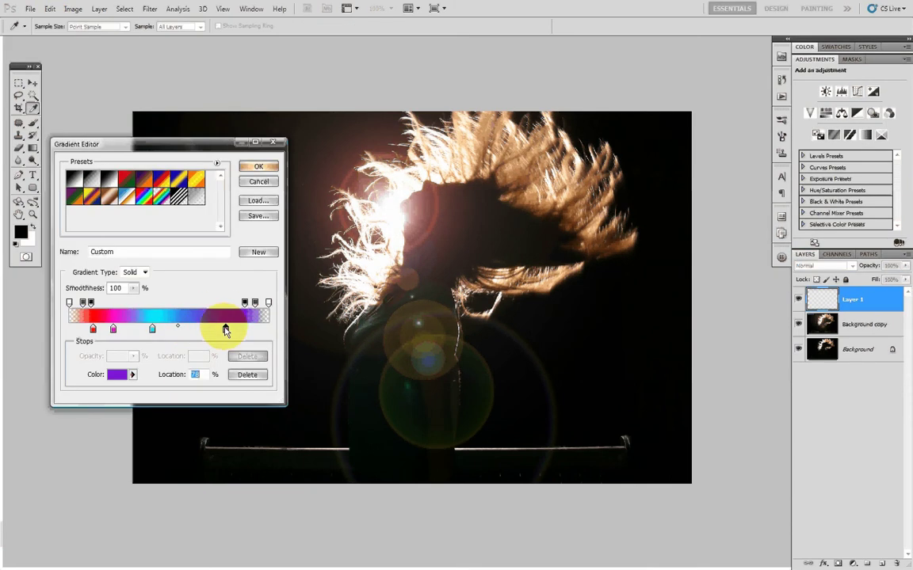
left_click_drag(152, 328, 180, 329)
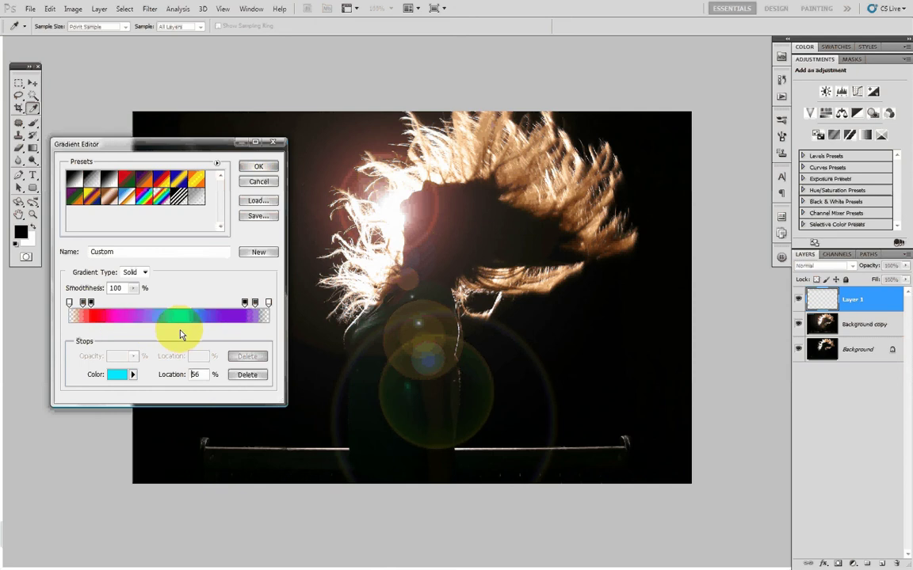
left_click_drag(117, 332, 183, 328)
left_click(188, 375)
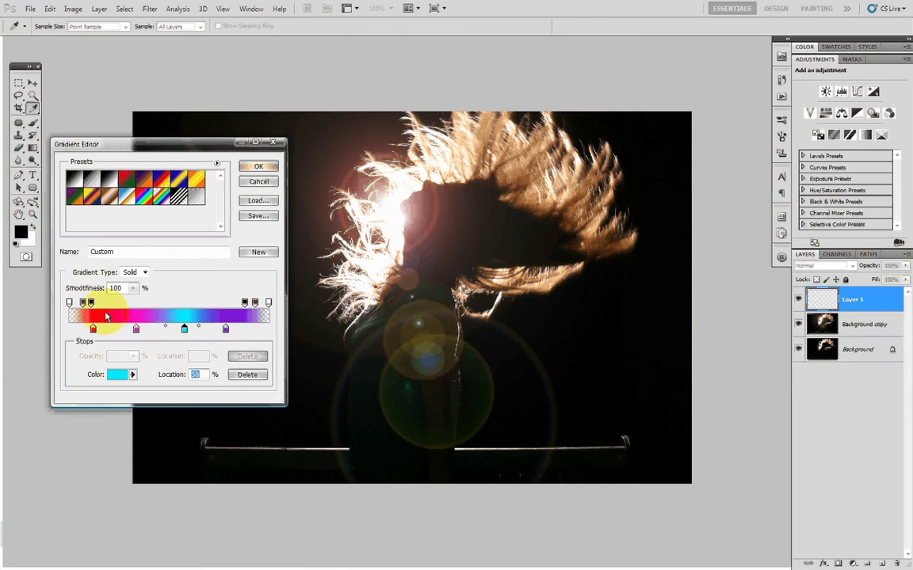
left_click_drag(135, 329, 131, 331)
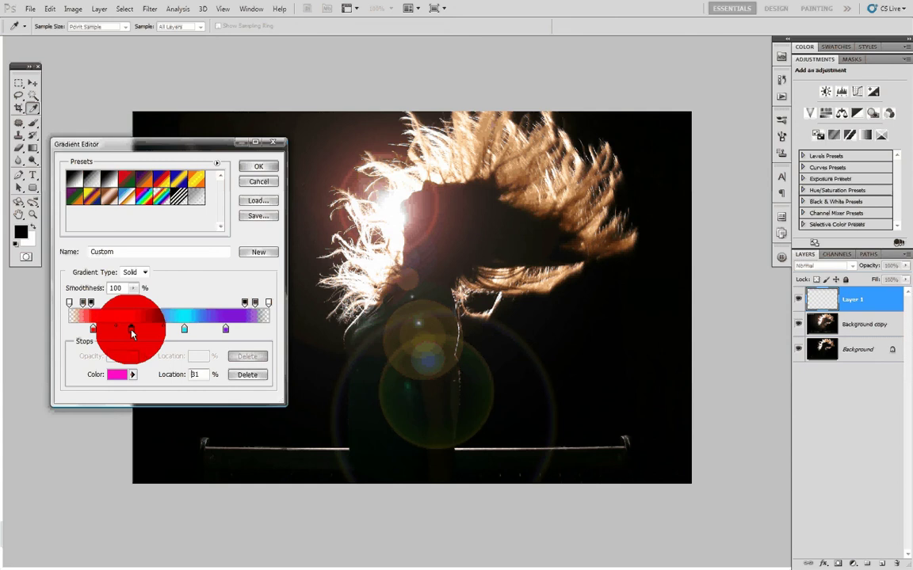
left_click(247, 168)
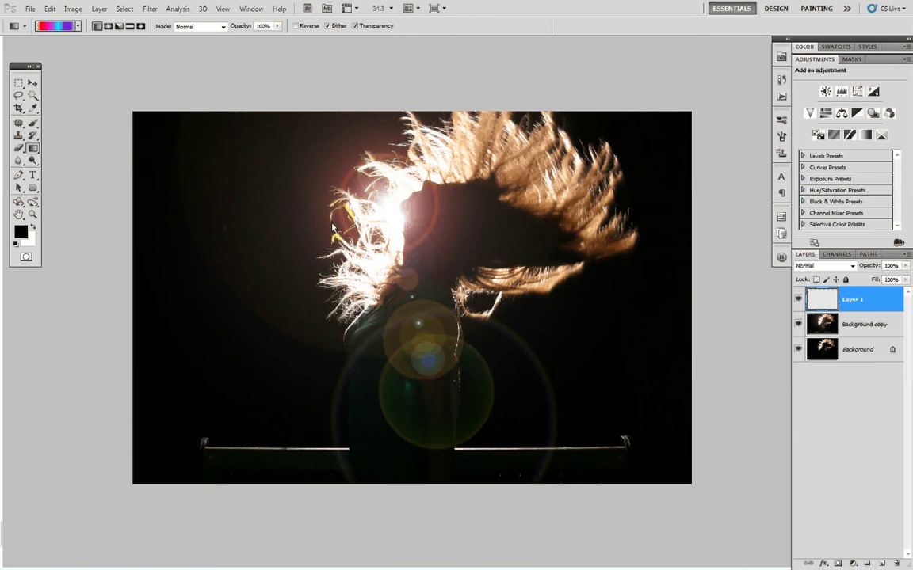
- Fill the new layer with the respaced gradient horizontally across the full width of the hair and blend it using Hue
left_click_drag(317, 229, 636, 228)
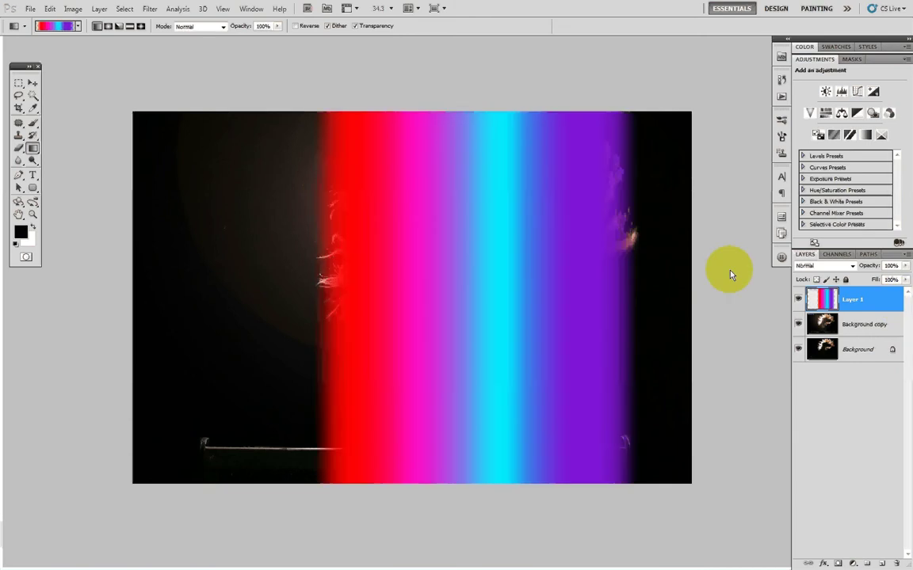
left_click(824, 266)
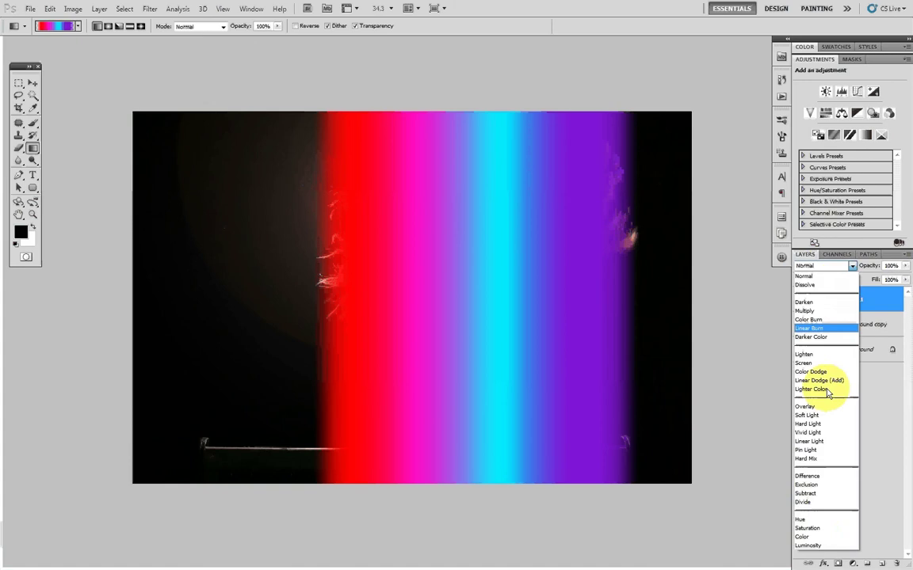
left_click(817, 520)
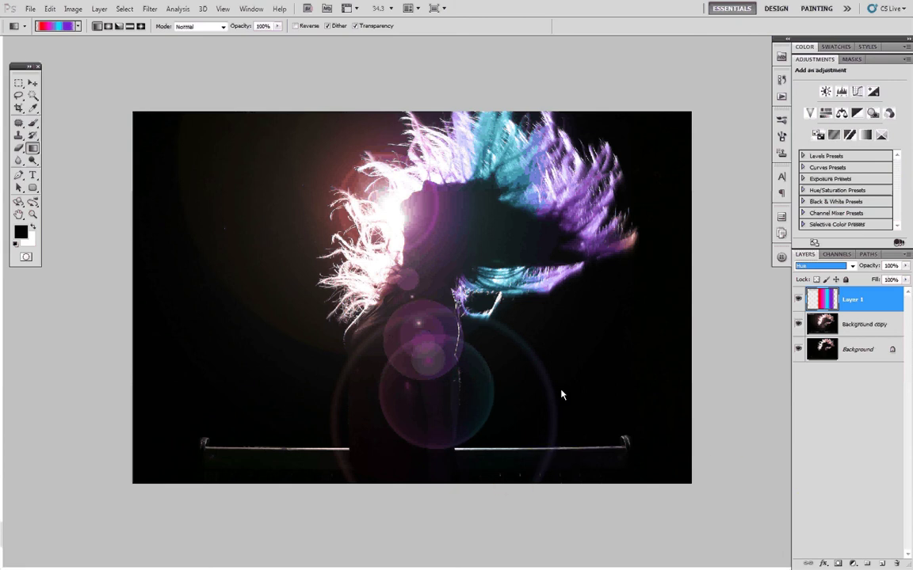
- Compare the coloured image with and without the lens flare by toggling the Background copy layer's visibility, ending with it hidden
left_click(798, 324)
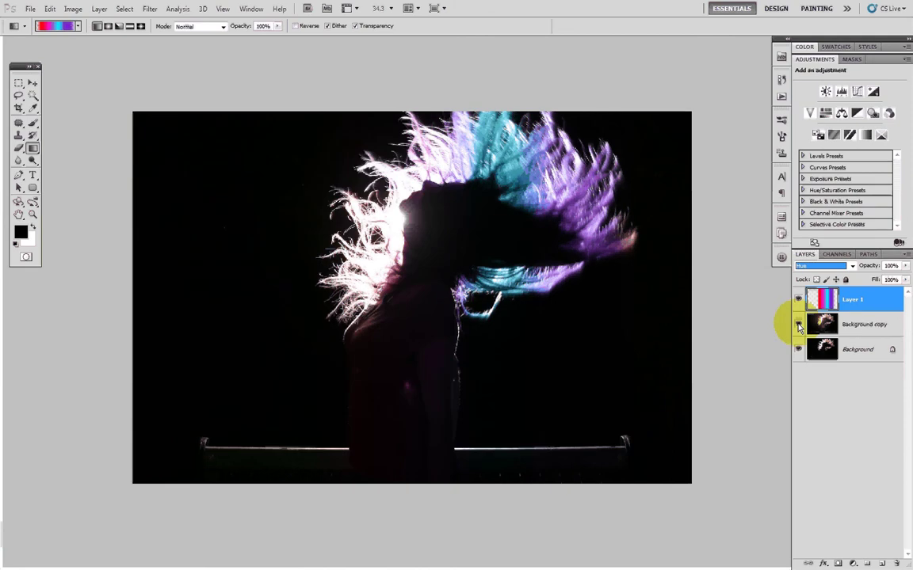
left_click(797, 324)
left_click(798, 324)
left_click(798, 324)
left_click(798, 324)
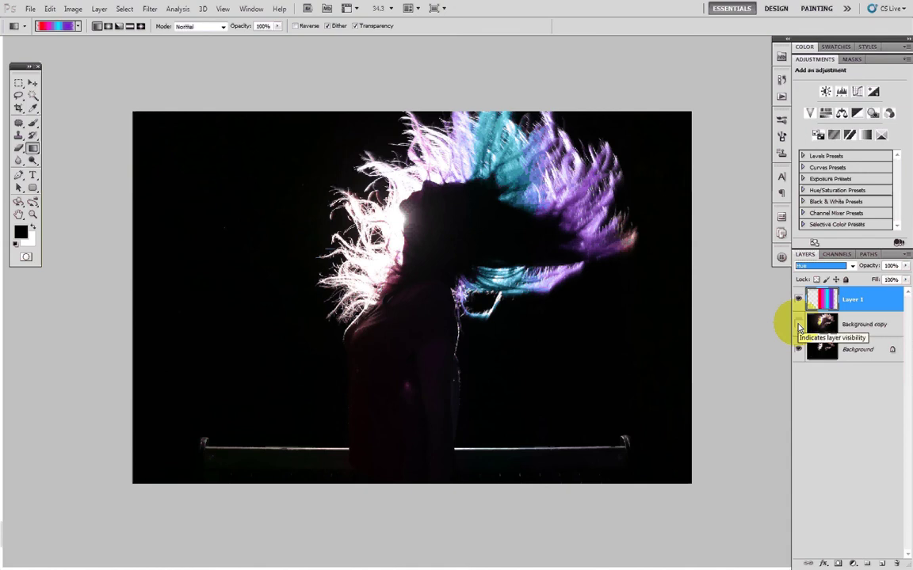
- Toggle the Background copy layer's visibility again to judge the lens flare, ending with the layer shown
left_click(798, 324)
left_click(798, 325)
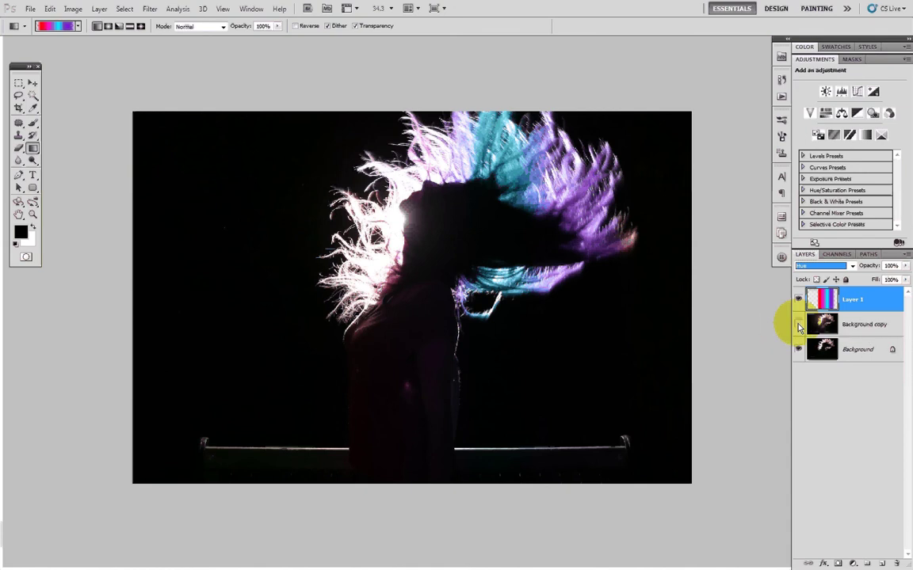
left_click(798, 324)
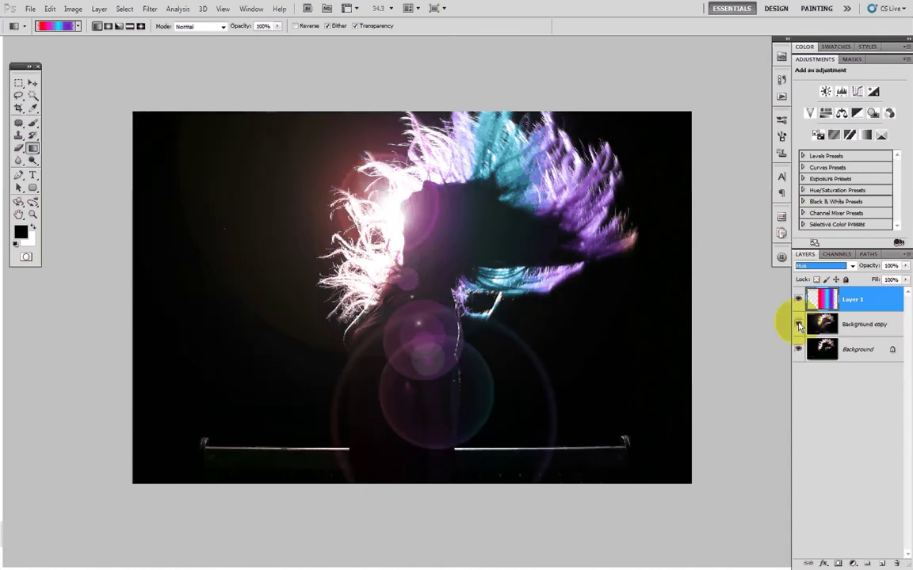
- Free-transform the gradient on Layer 1, stretching it outward past both sides of the hair to about 123% width
left_click(843, 308, "ctrl")
left_click(832, 304)
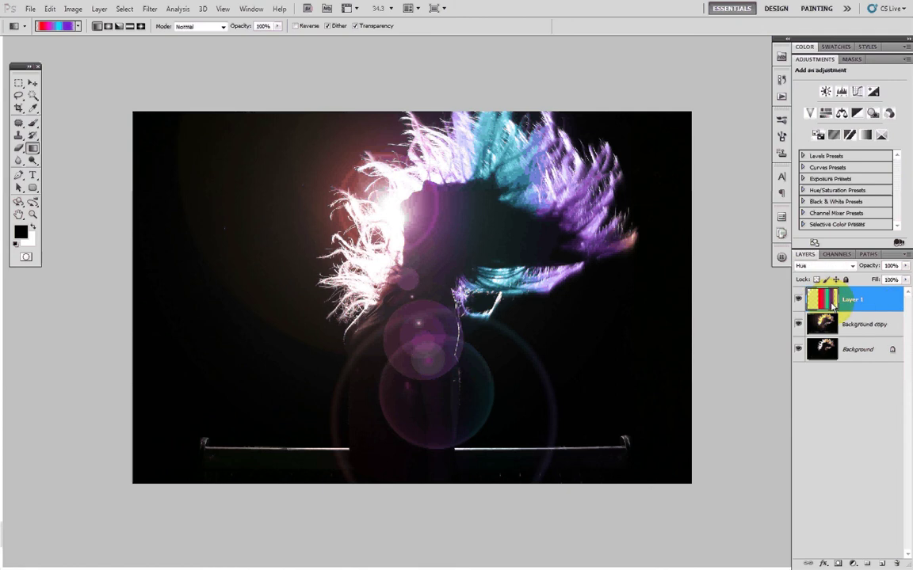
key("ctrl+t")
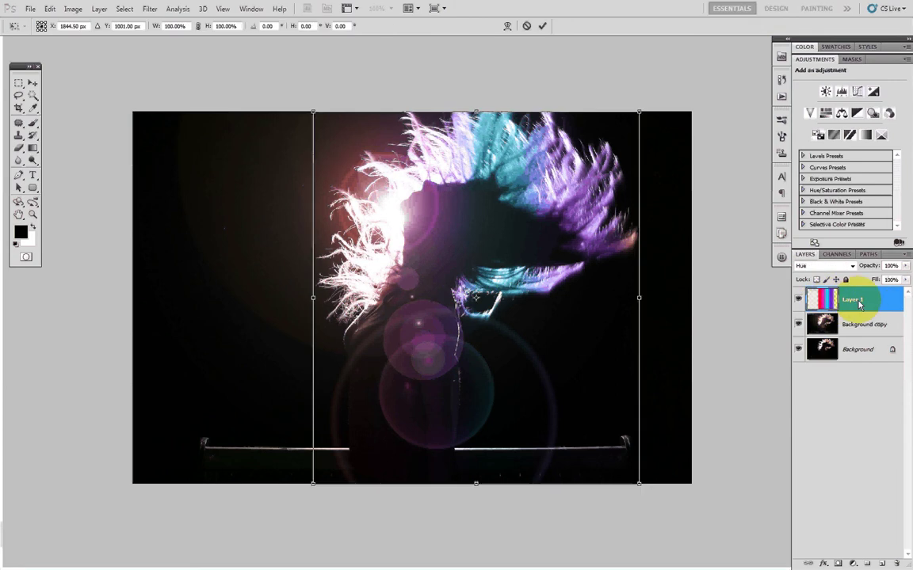
left_click_drag(313, 299, 265, 301)
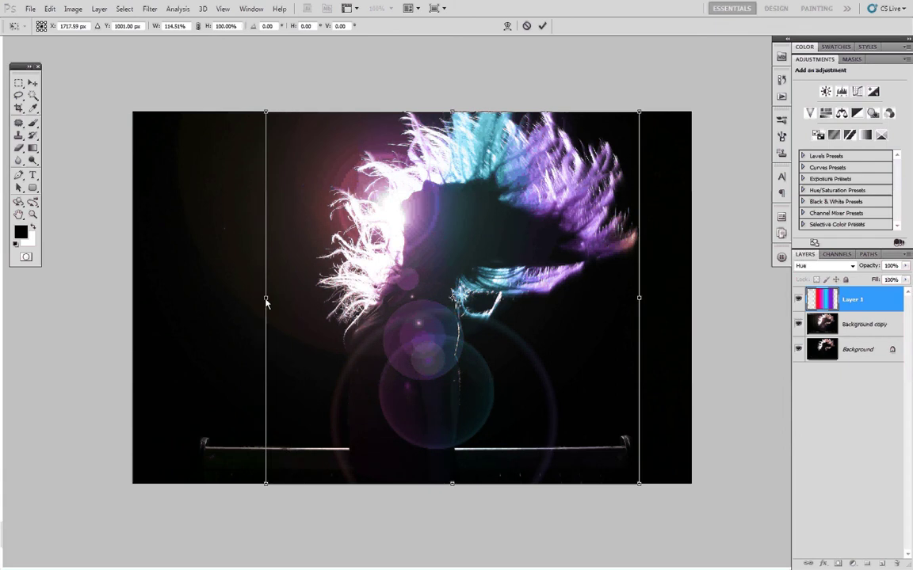
left_click_drag(640, 299, 667, 302)
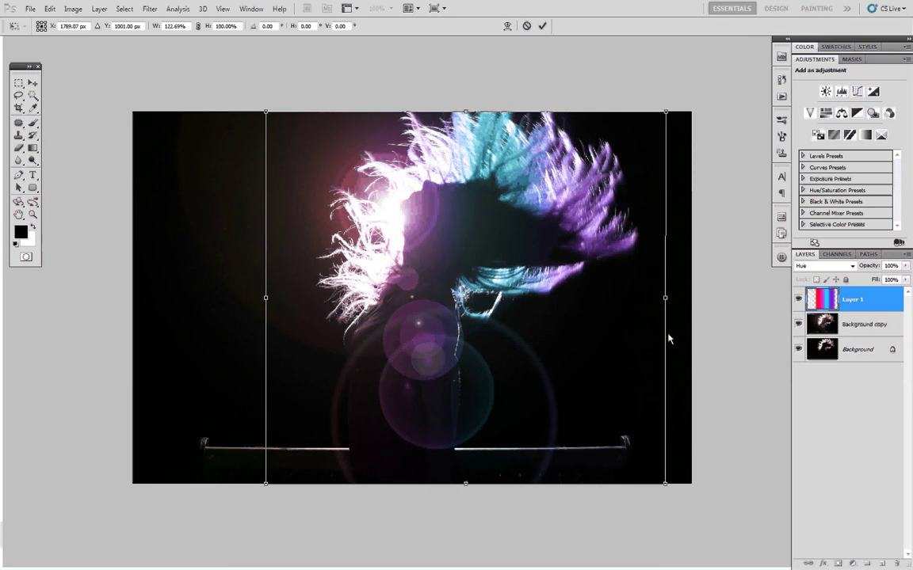
left_click(544, 25)
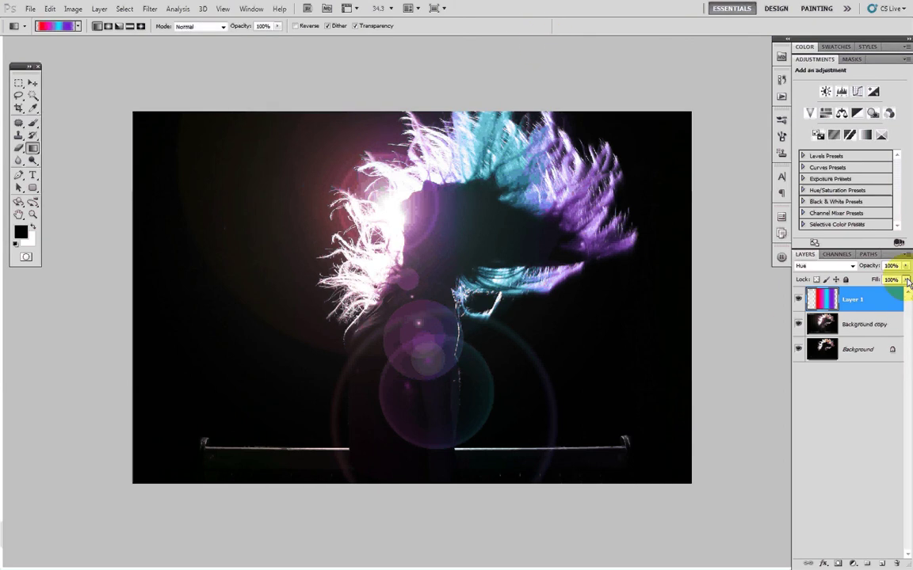
- Compare the widened hair colouring with and without the lens flare by toggling the Background copy layer, ending with it shown
left_click(798, 325)
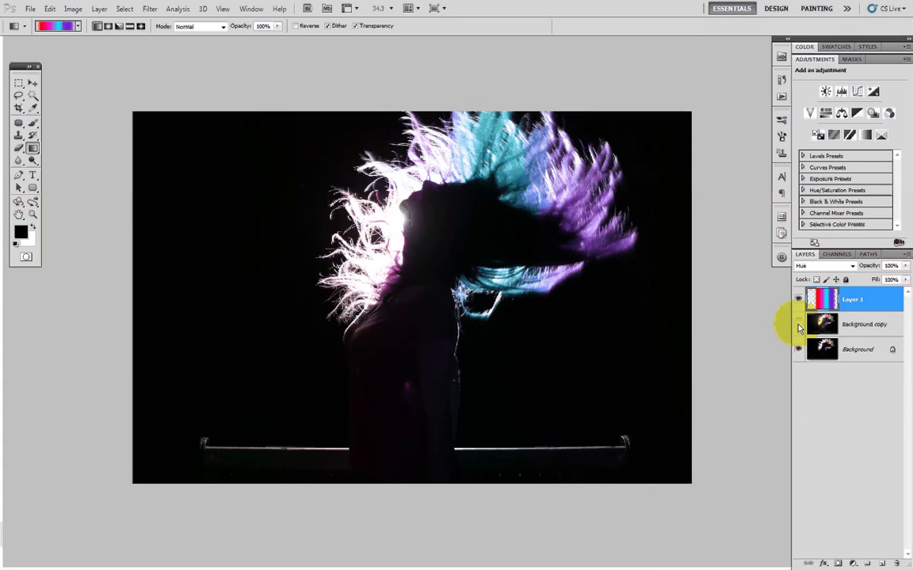
left_click(799, 326)
left_click(799, 325)
left_click(799, 326)
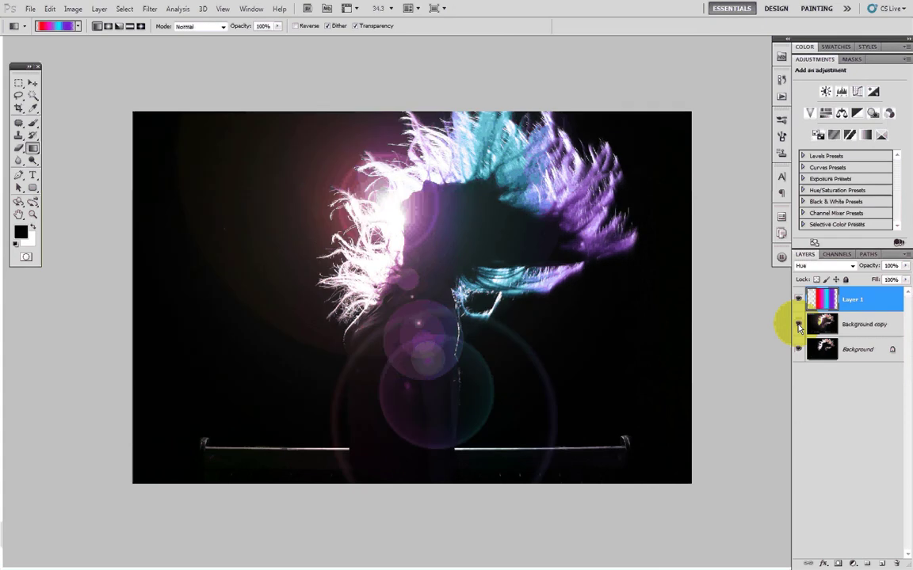
left_click(798, 325)
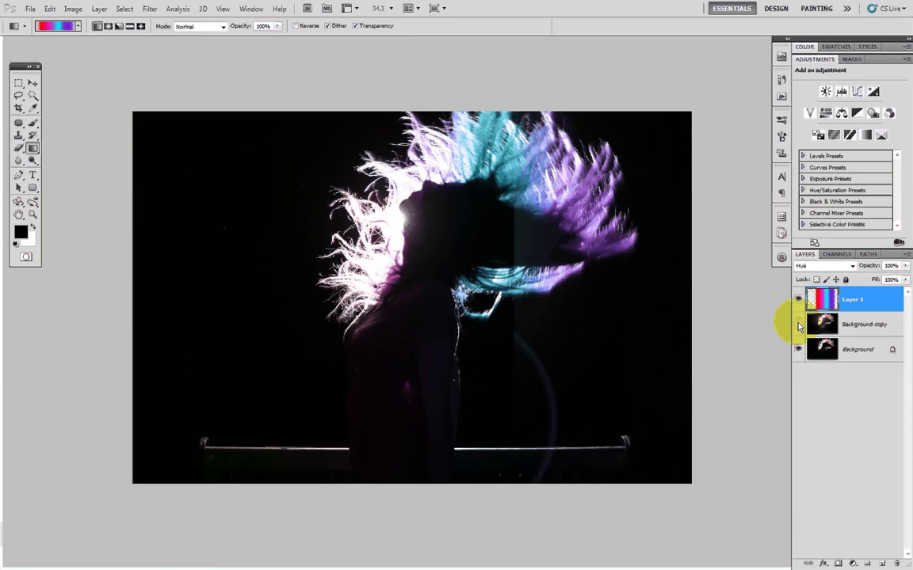
left_click(799, 326)
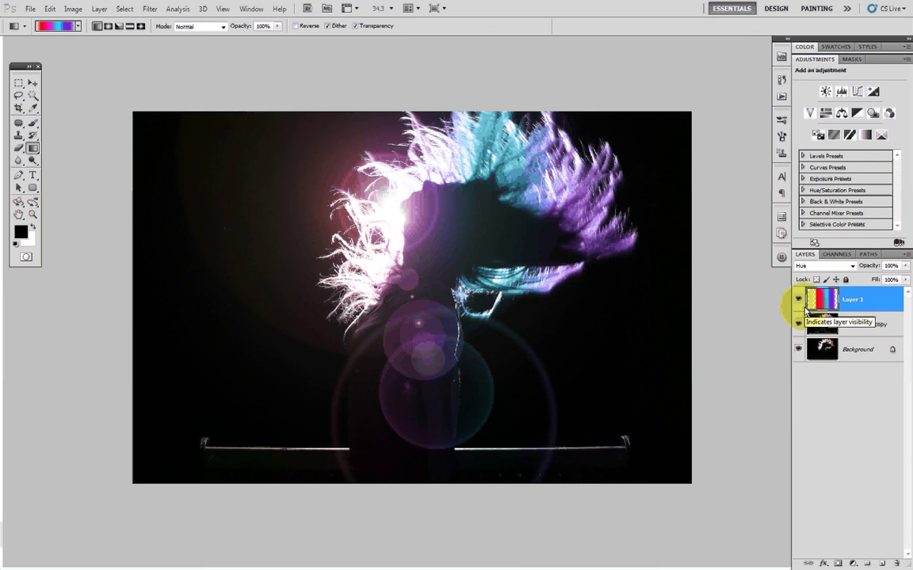
- Cycle the screen mode back to the standard view with the document window and taskbar
key("f")
key("f")
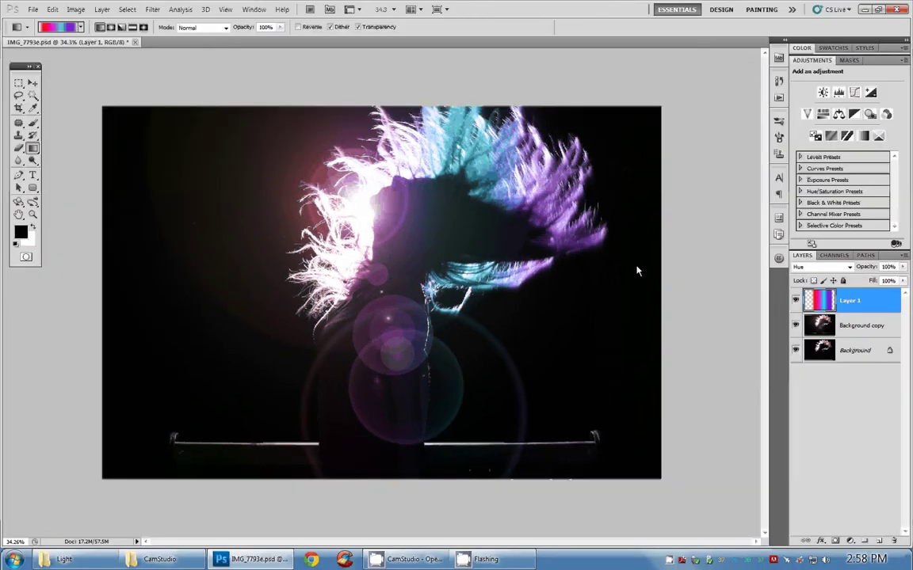